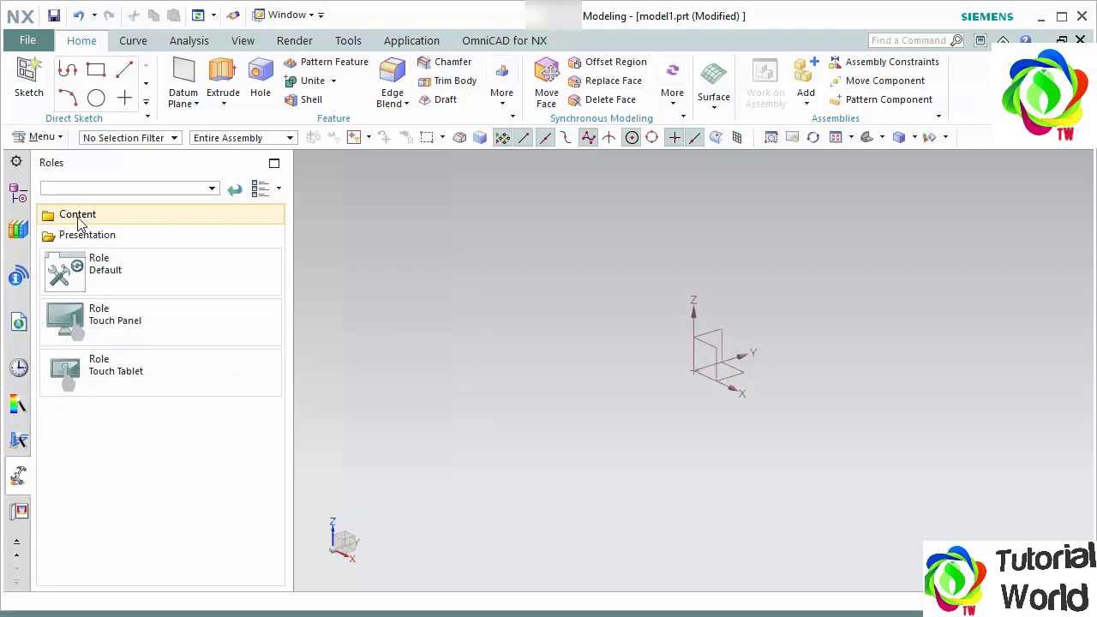
# - Try the CAM Express, CAM Advanced and Essentials content roles, and show the additional feature commands available in Essentials
pyautogui.click(77, 221)
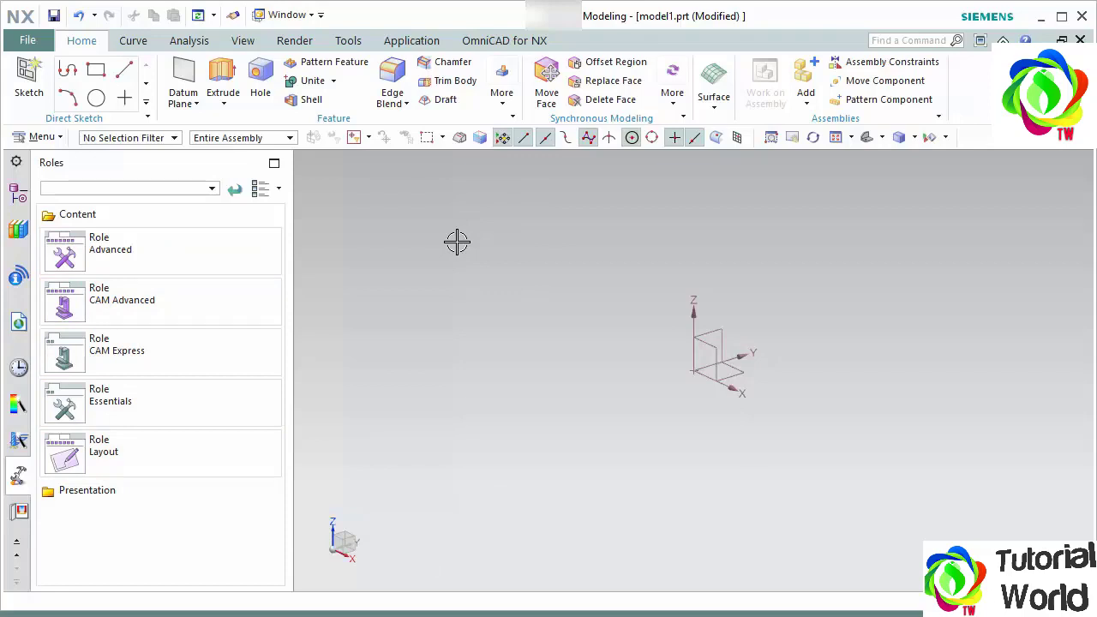
pyautogui.click(120, 358)
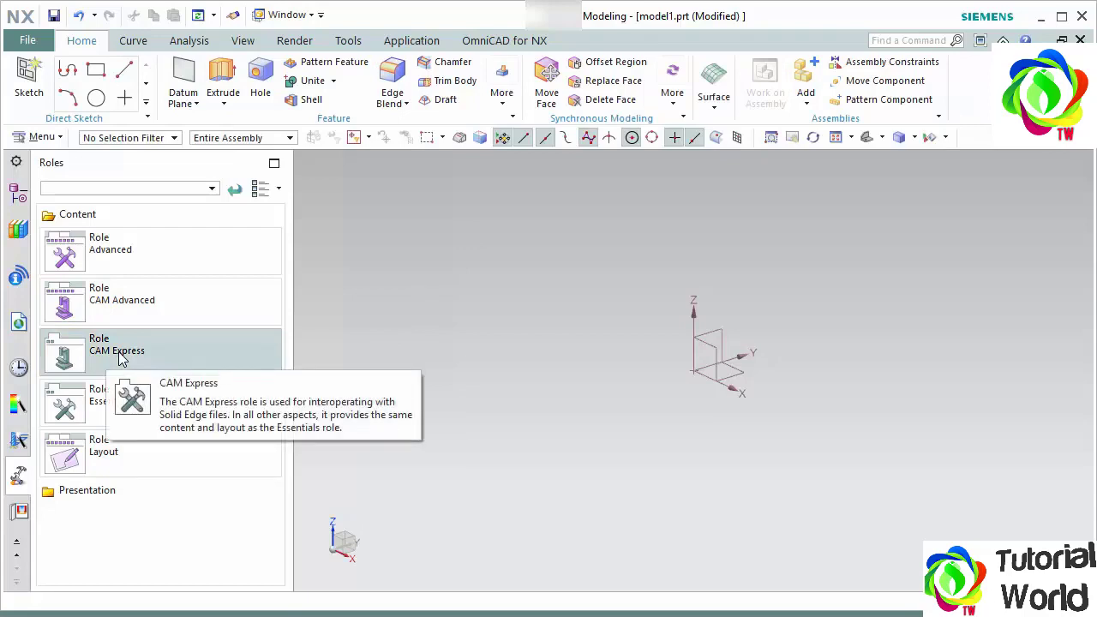
pyautogui.click(130, 305)
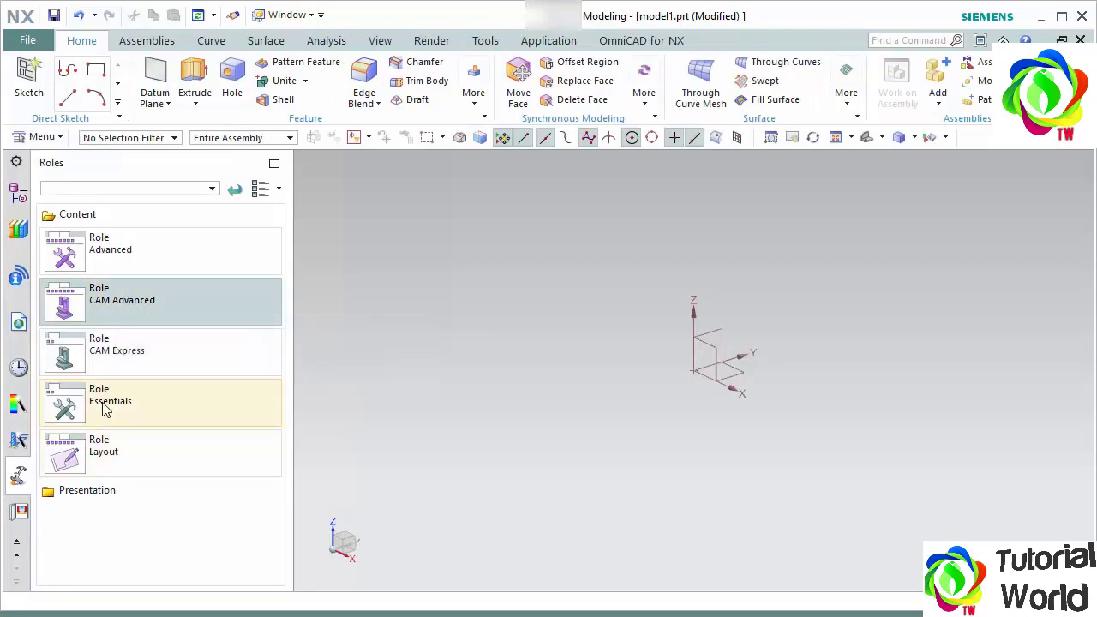
pyautogui.click(190, 405)
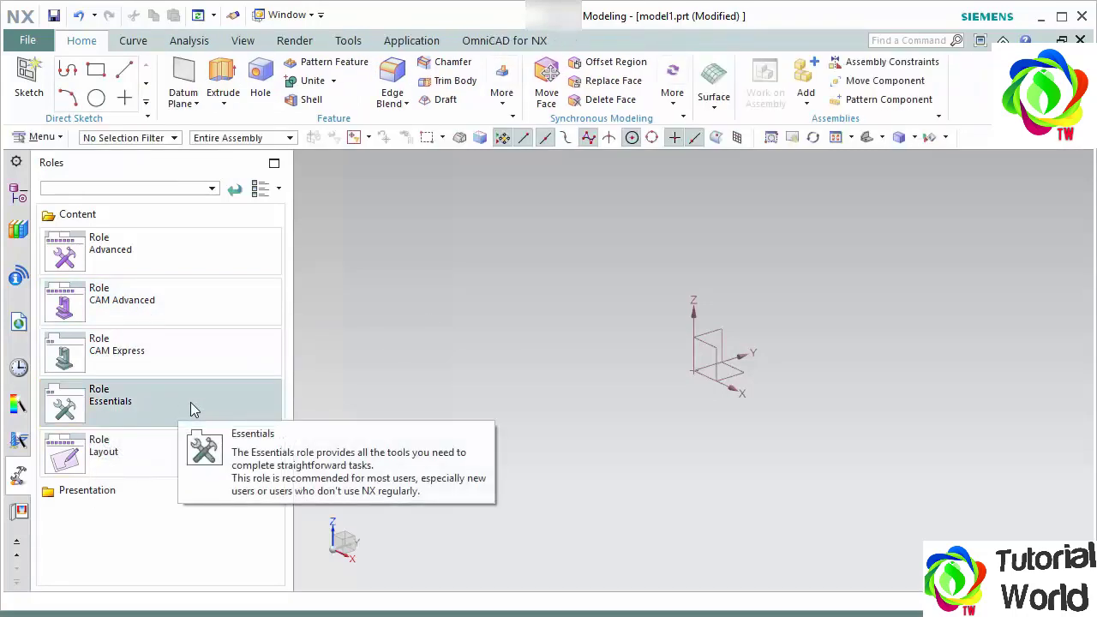
pyautogui.click(507, 101)
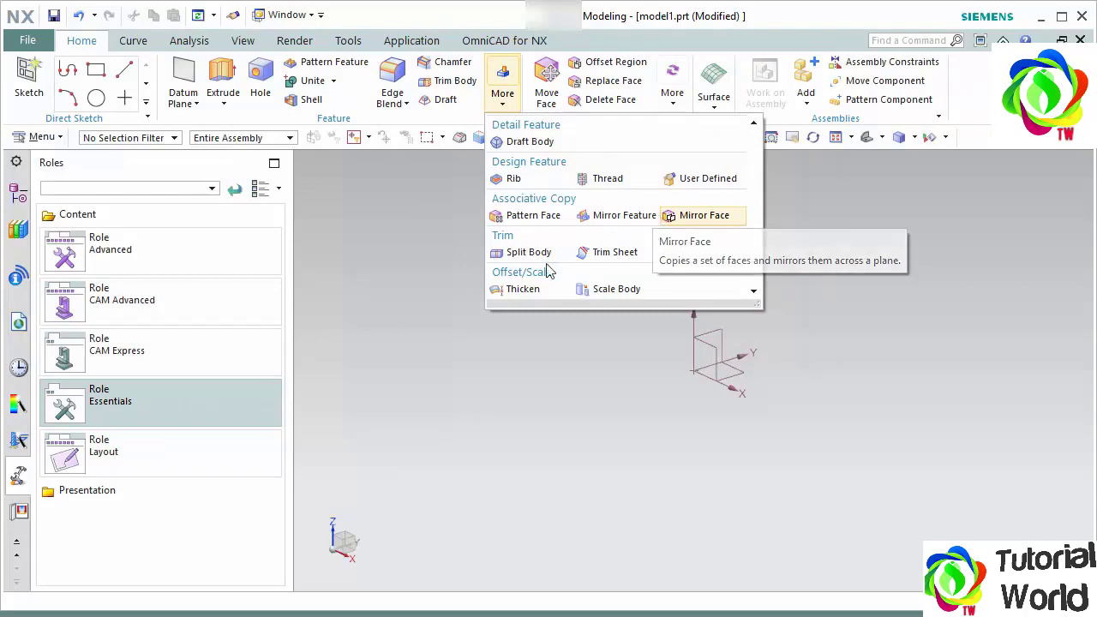
# - Apply the Advanced content role and review its additional feature commands
pyautogui.click(120, 263)
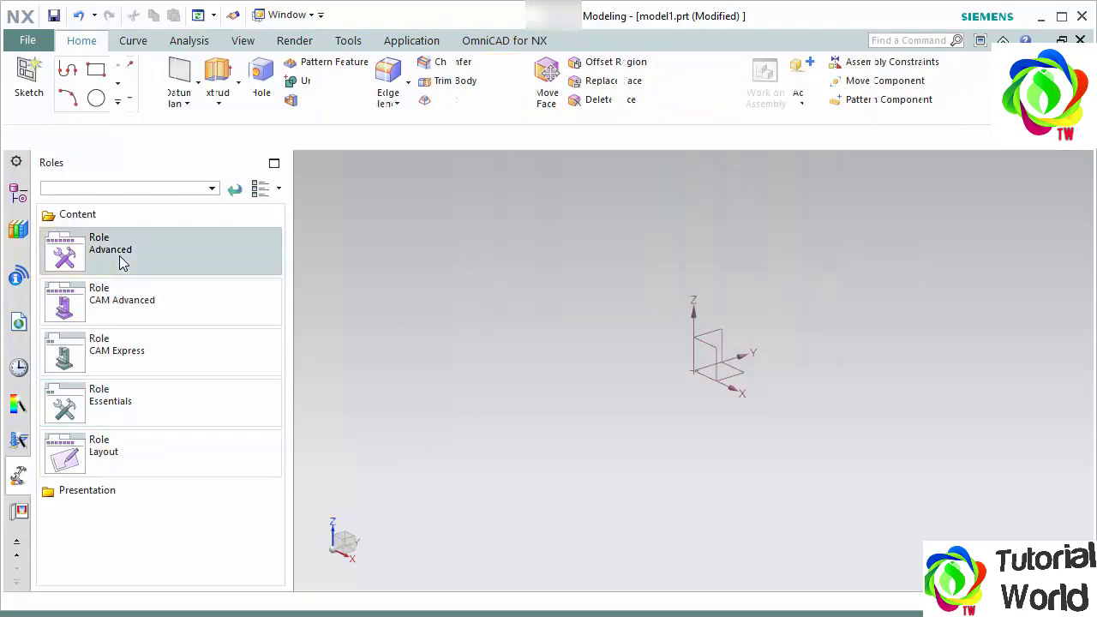
pyautogui.click(474, 95)
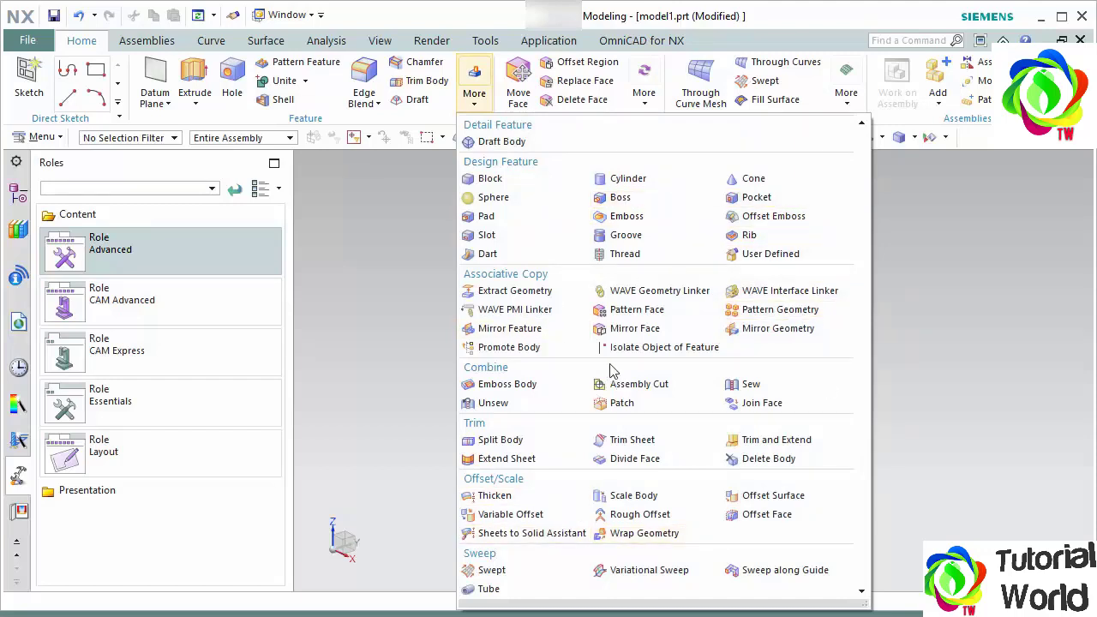
pyautogui.click(405, 291)
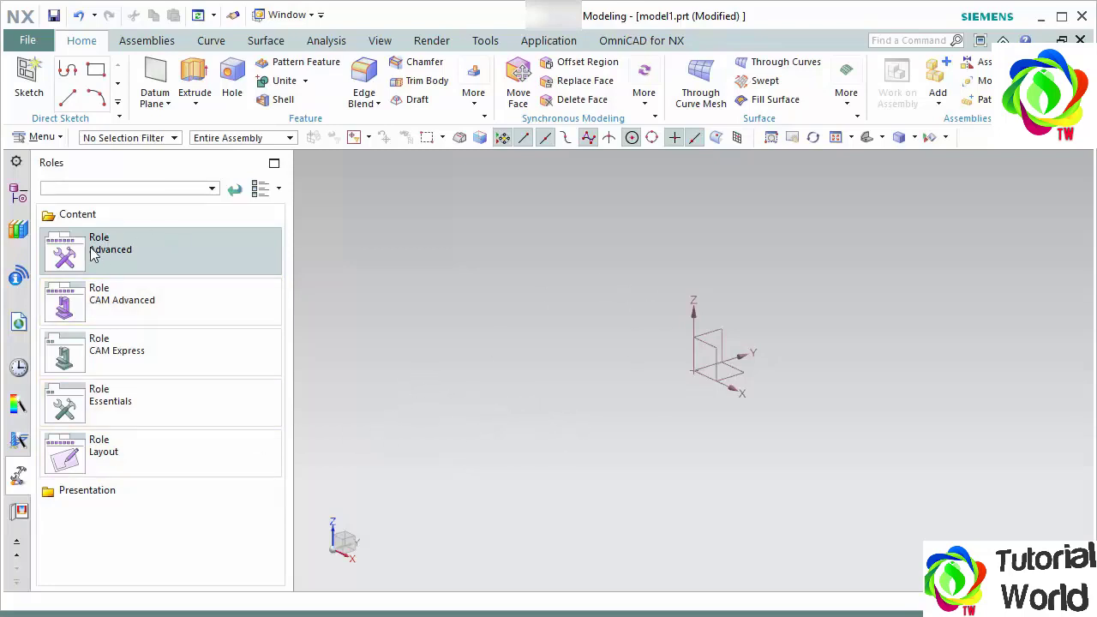
pyautogui.click(120, 255)
# - Create a new user role named with the user's first name plus "Adveanced", and choose its role type
pyautogui.rightClick(119, 543)
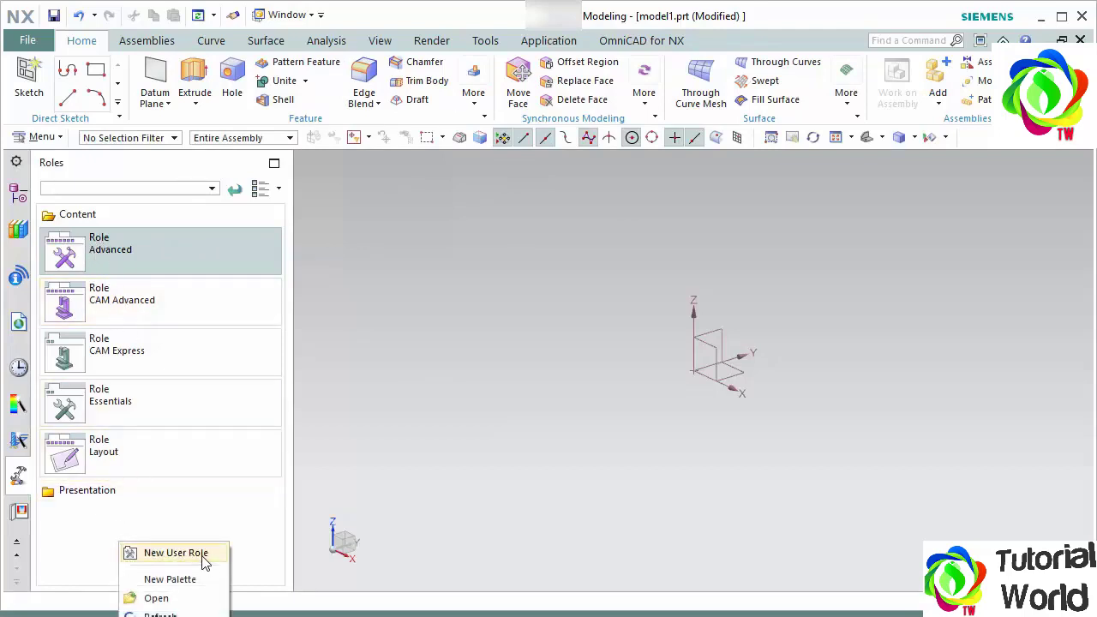
pyautogui.click(174, 553)
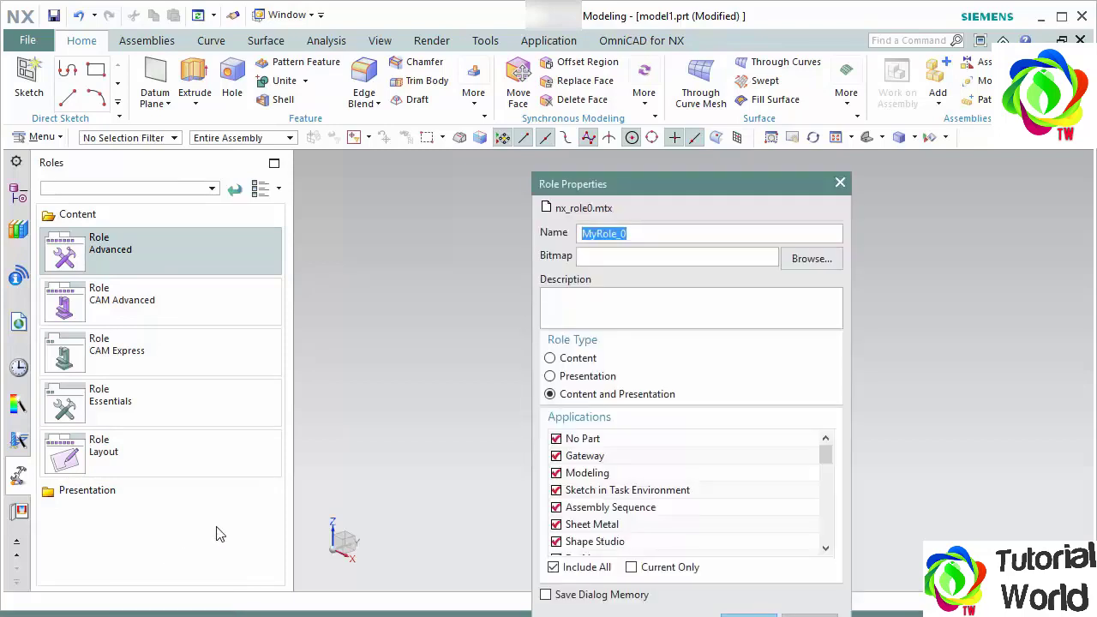
pyautogui.moveTo(617, 187); pyautogui.dragTo(466, 100)
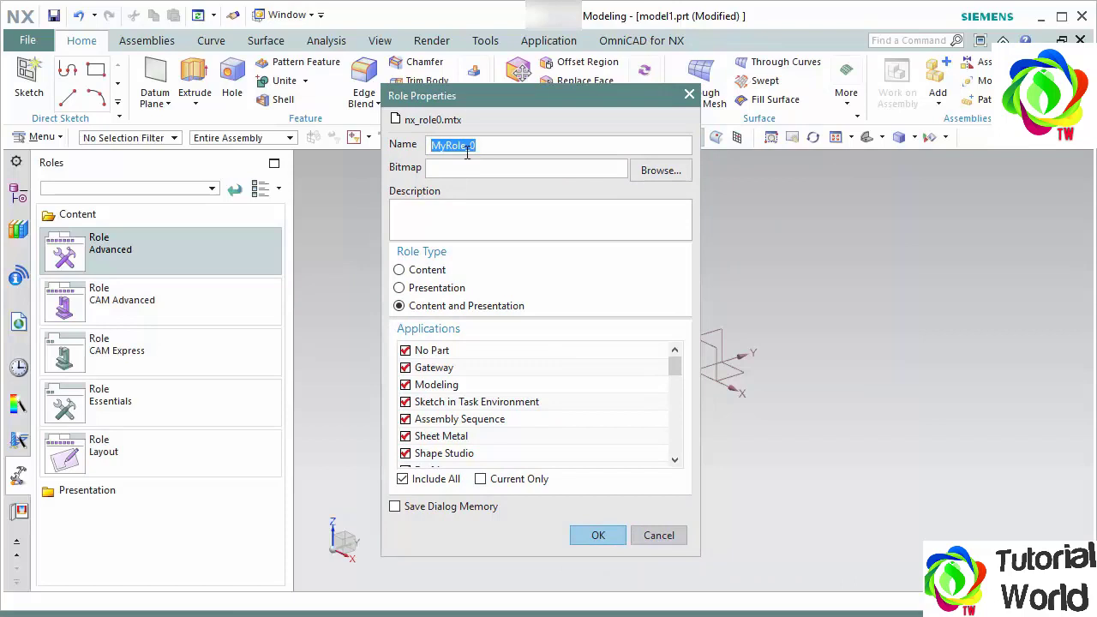
pyautogui.write('Asif Advanced')
pyautogui.click(420, 280)
pyautogui.click(598, 536)
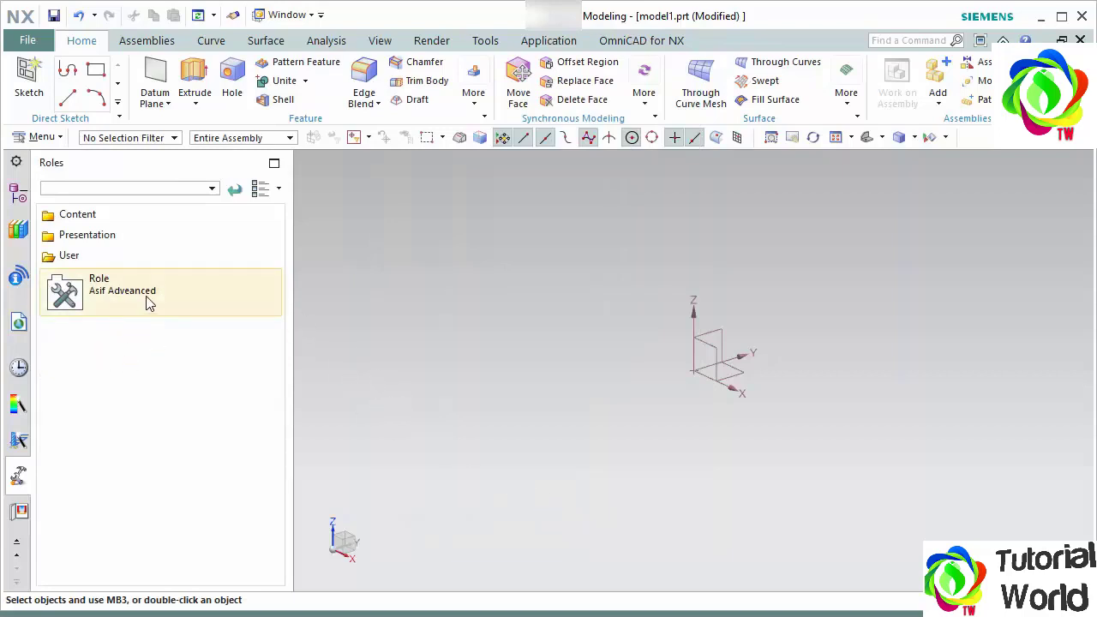
# - Examine the Content and User role folders and the additional feature commands of the current role
pyautogui.click(91, 216)
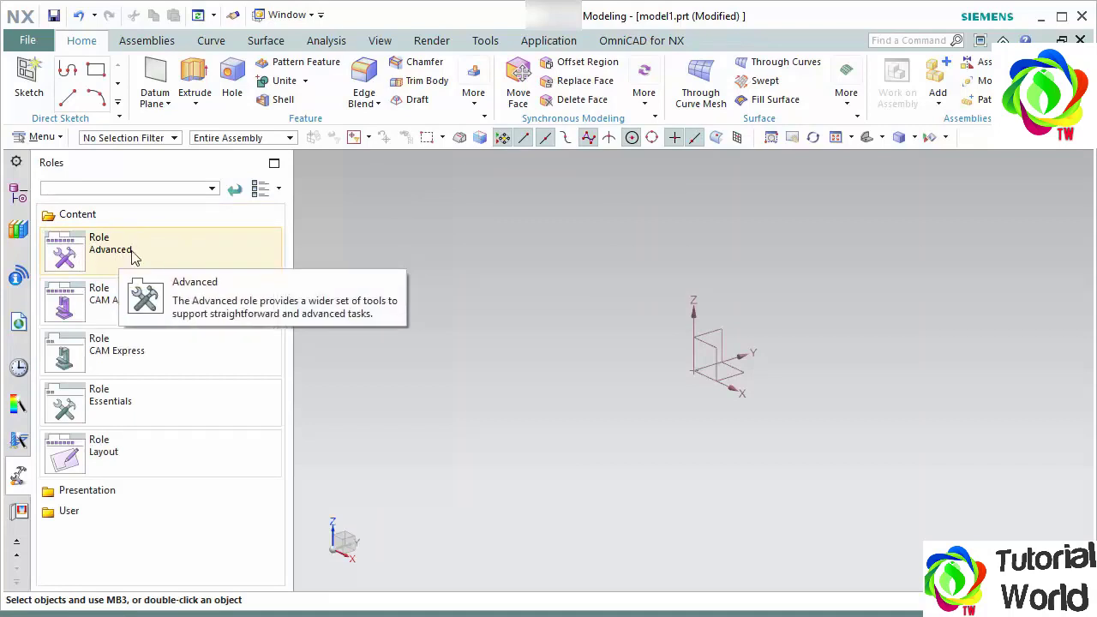
pyautogui.click(65, 215)
pyautogui.click(86, 257)
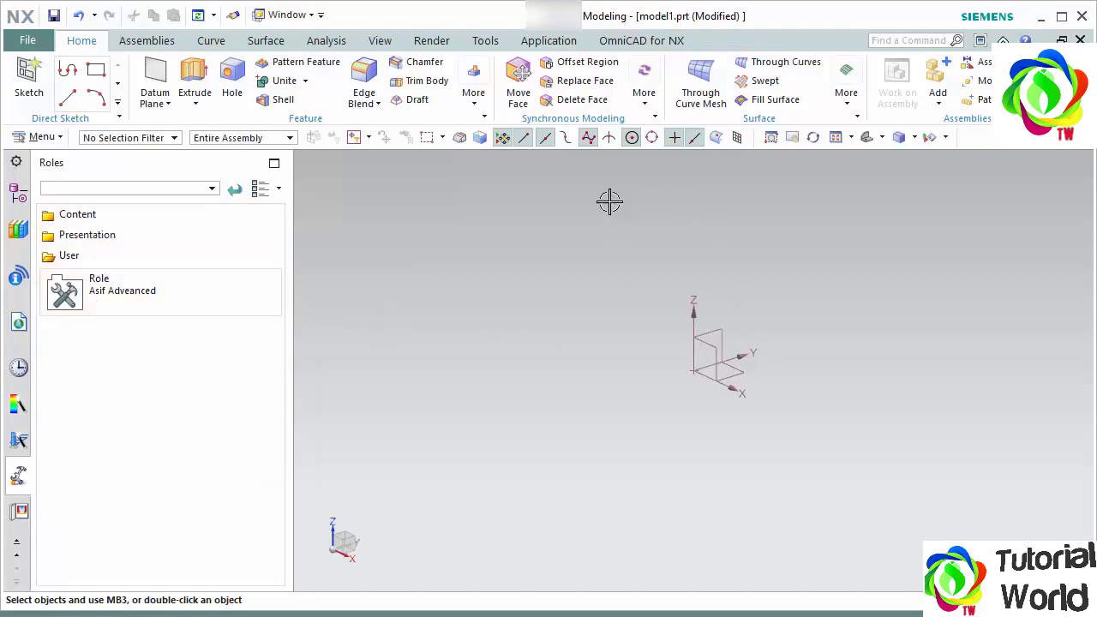
pyautogui.click(476, 96)
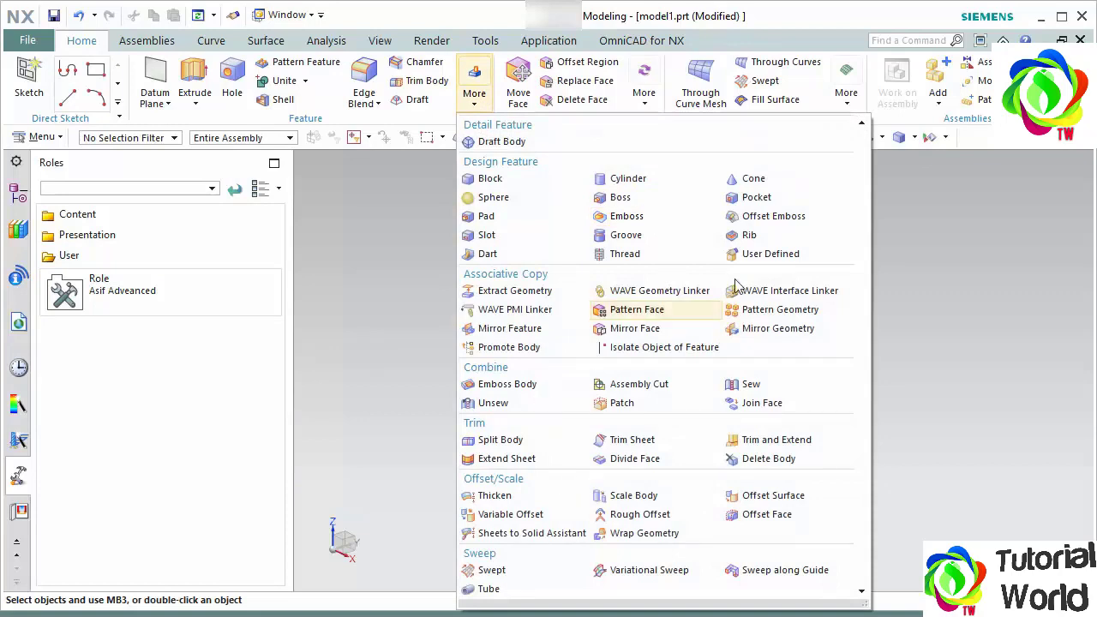
pyautogui.click(310, 309)
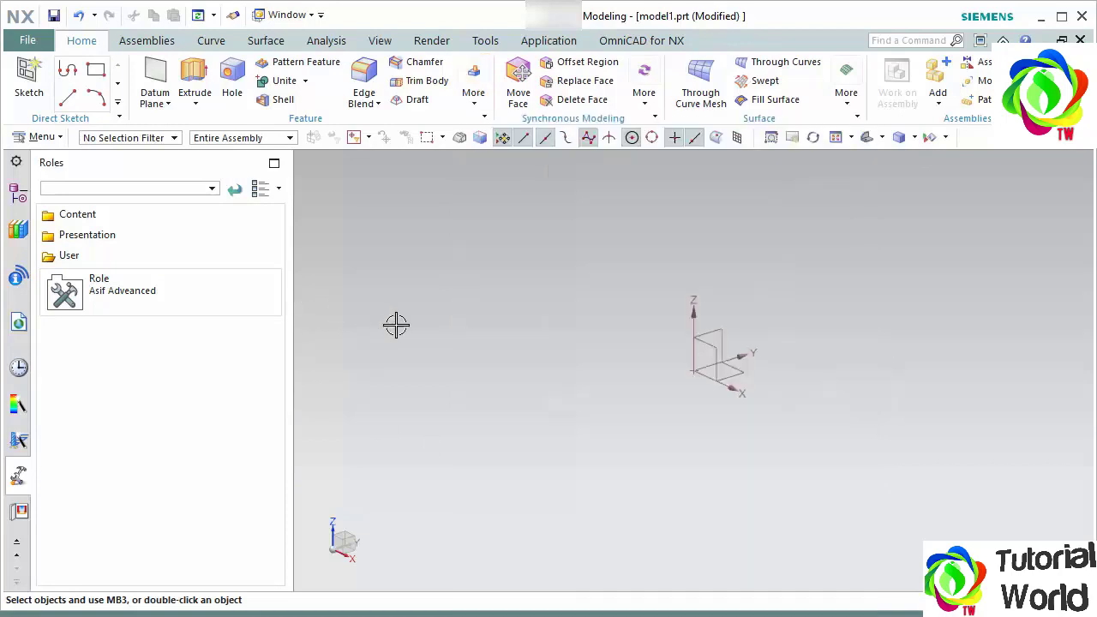
pyautogui.click(77, 215)
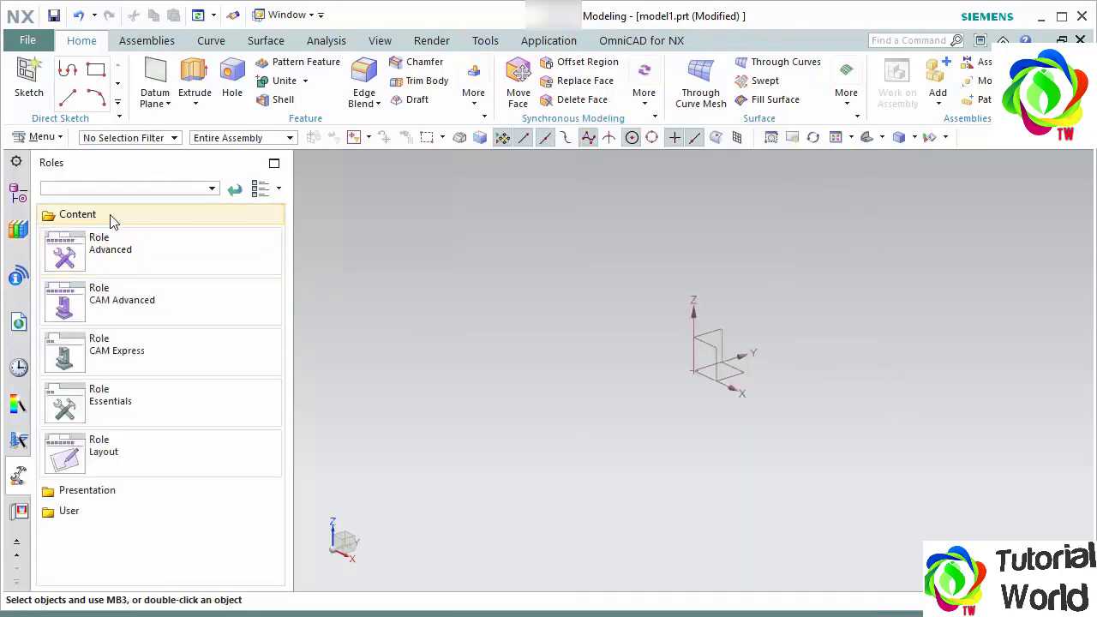
pyautogui.click(111, 216)
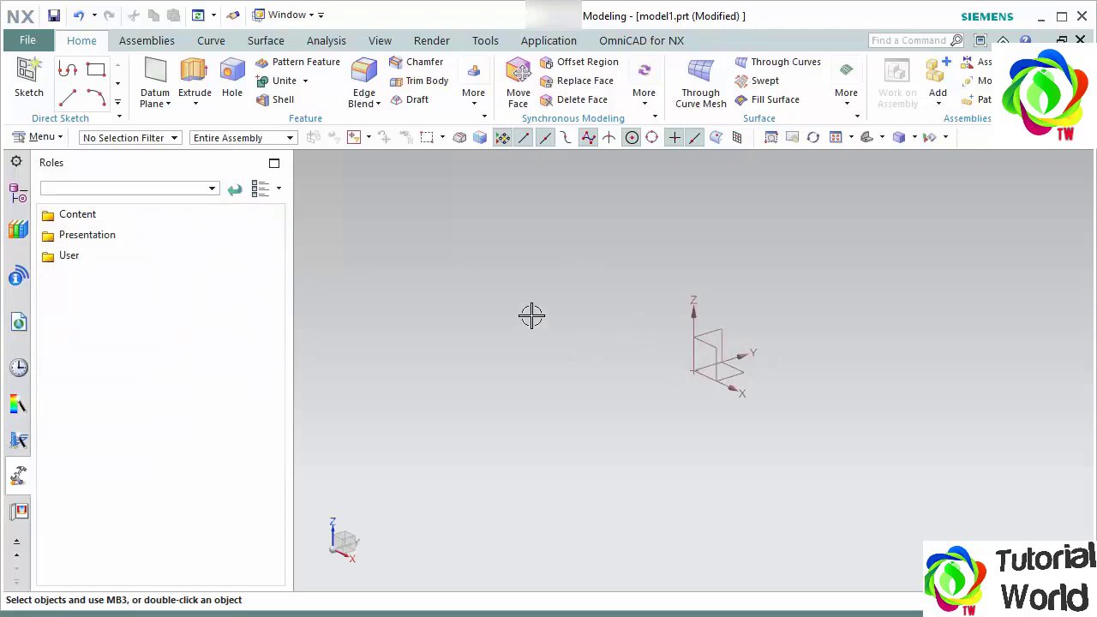
# - Examine the Extrude drop-down and the Design Feature Drop-down options of the Feature group
pyautogui.click(196, 104)
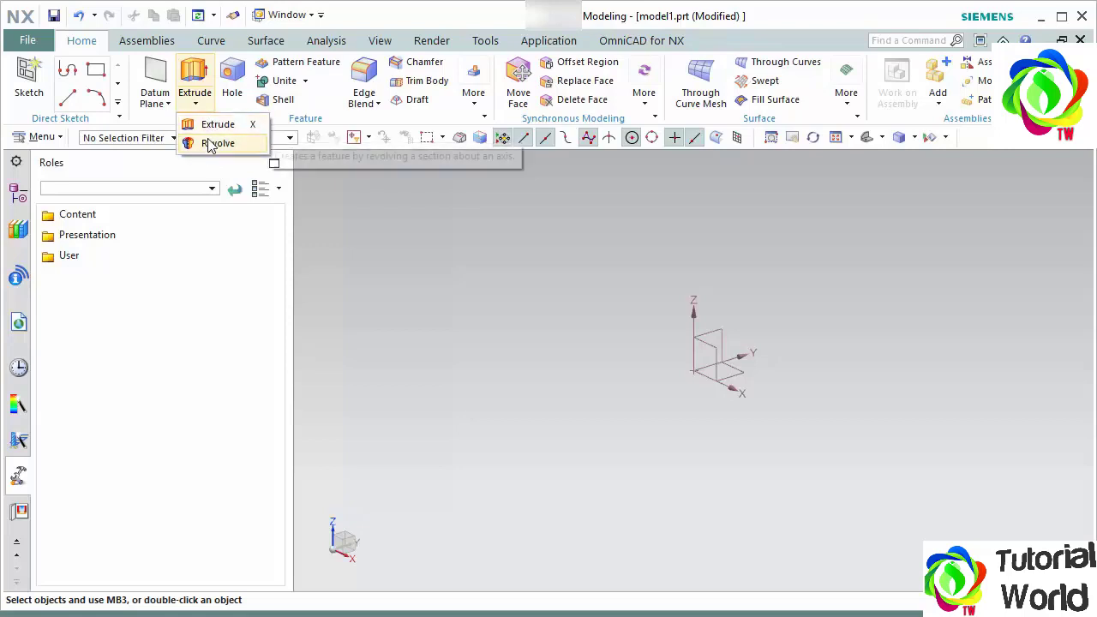
pyautogui.click(333, 115)
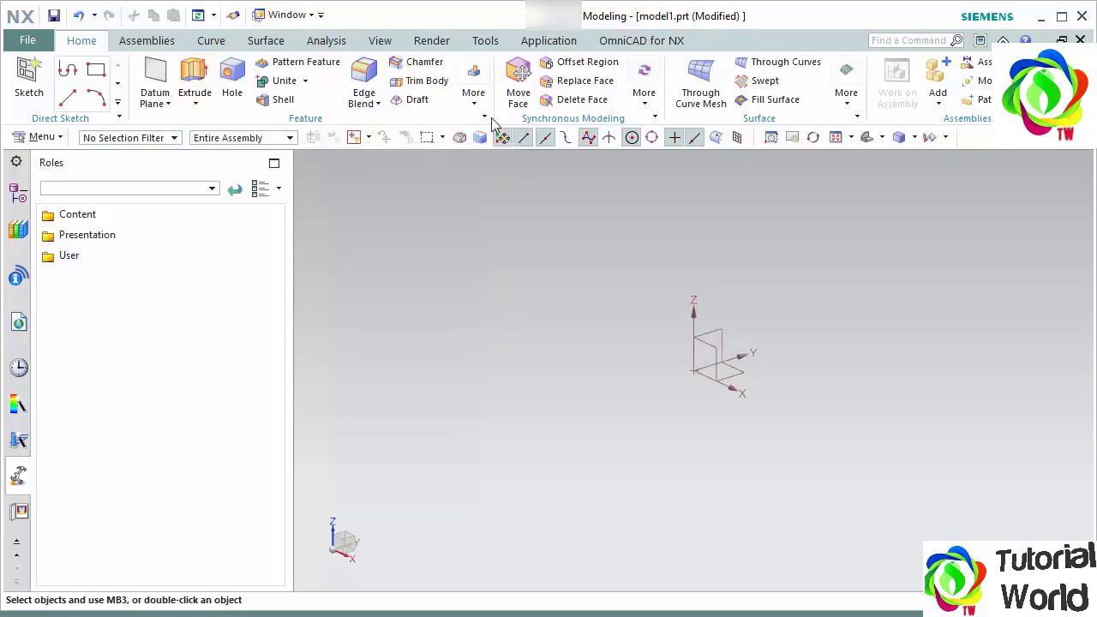
pyautogui.click(485, 119)
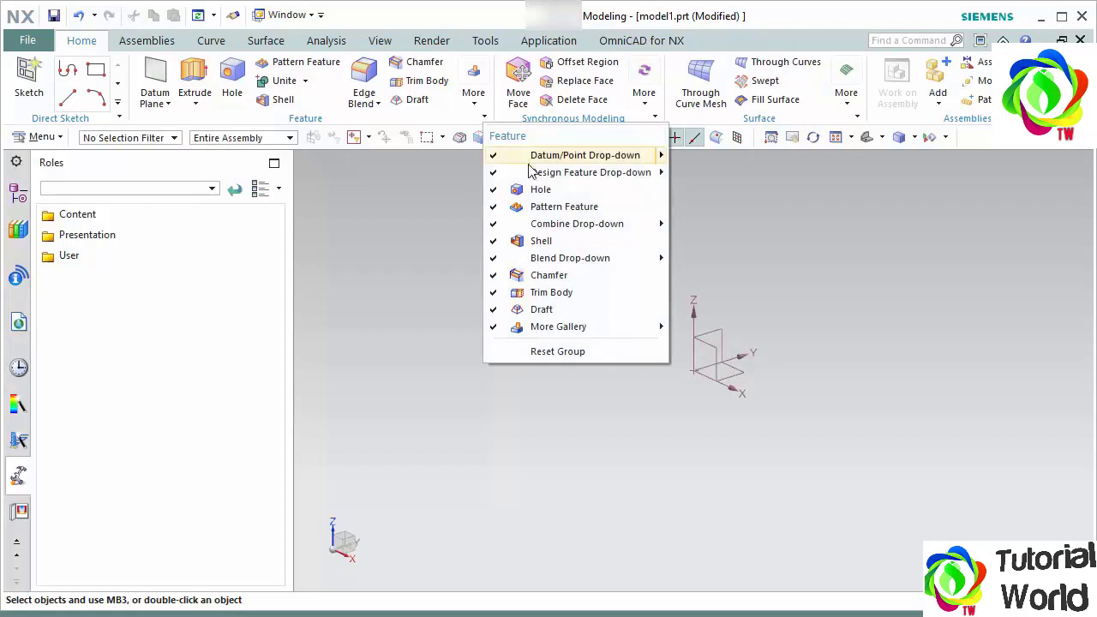
pyautogui.moveTo(534, 176)
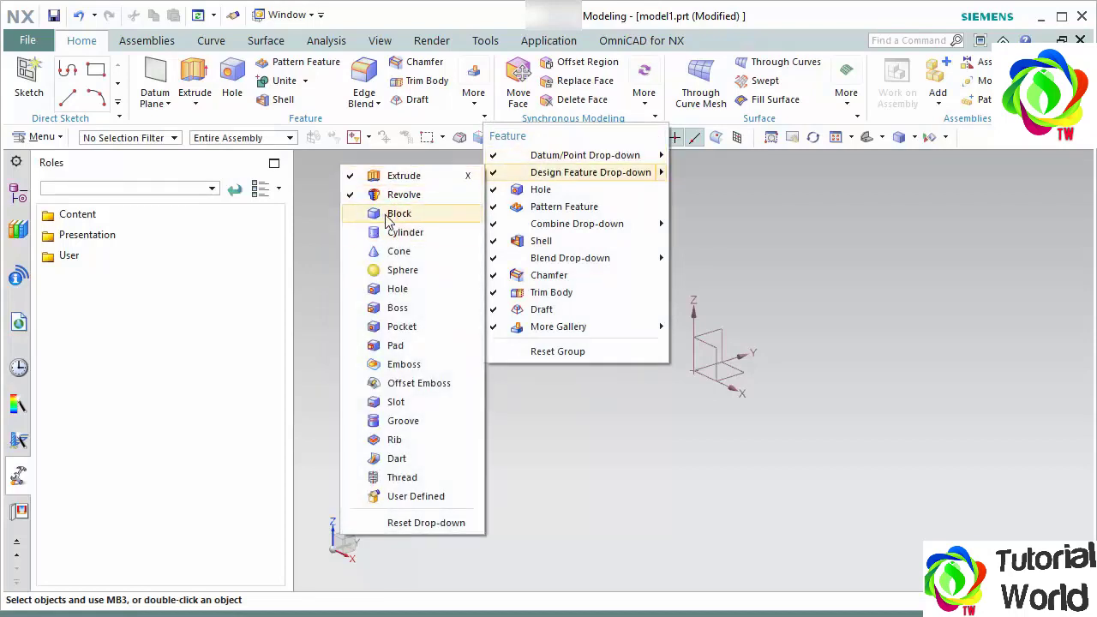
pyautogui.click(318, 221)
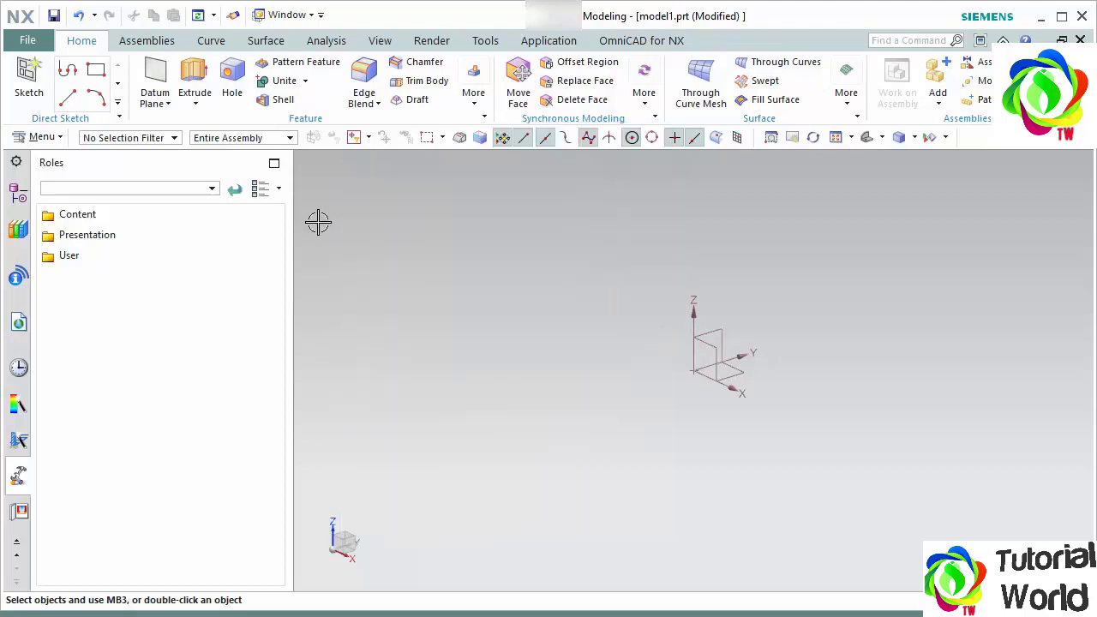
pyautogui.click(195, 104)
pyautogui.click(414, 264)
# - Check the Content roles folder and expand the User roles folder
pyautogui.click(137, 216)
pyautogui.click(111, 215)
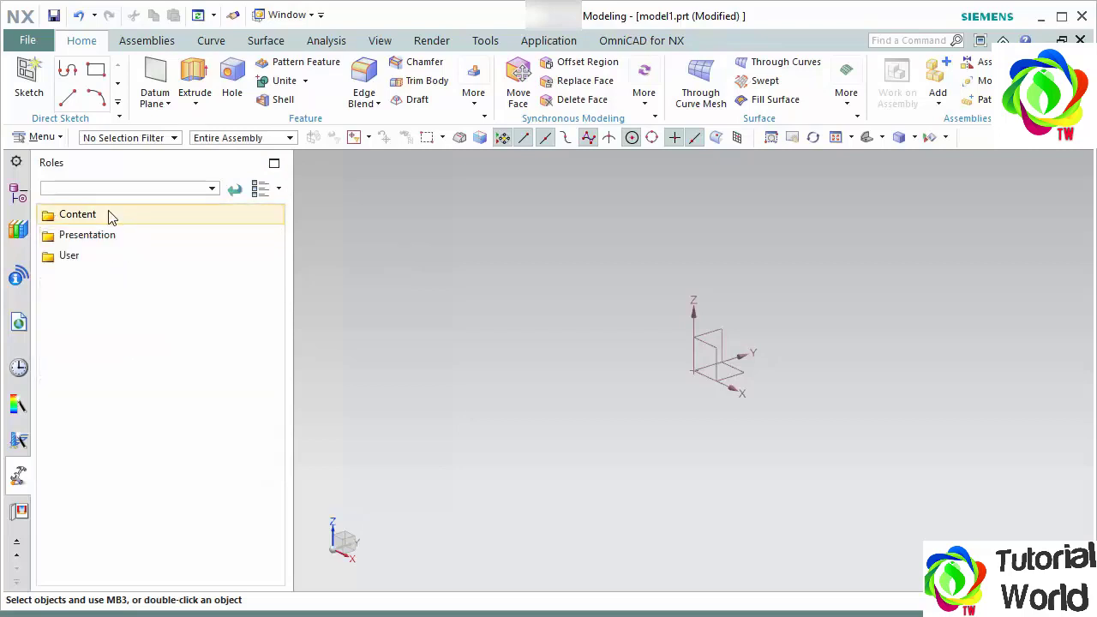
pyautogui.click(101, 257)
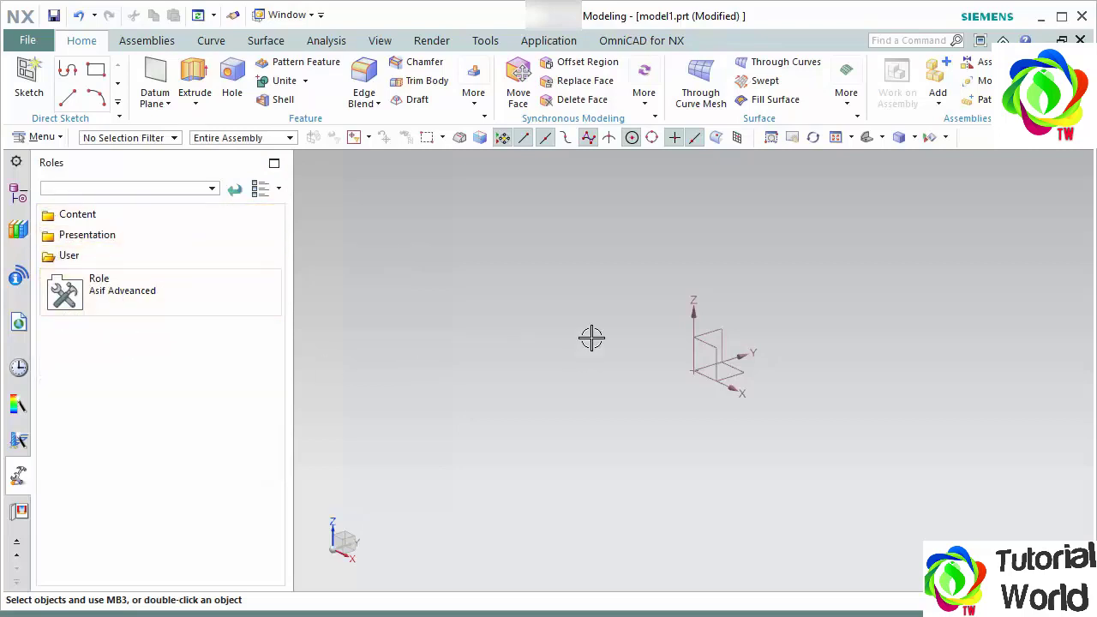
# - Open the interface customization, display the View shortcut toolbars for editing, and move the View radial toolbar into free space
pyautogui.rightClick(582, 83)
pyautogui.click(624, 238)
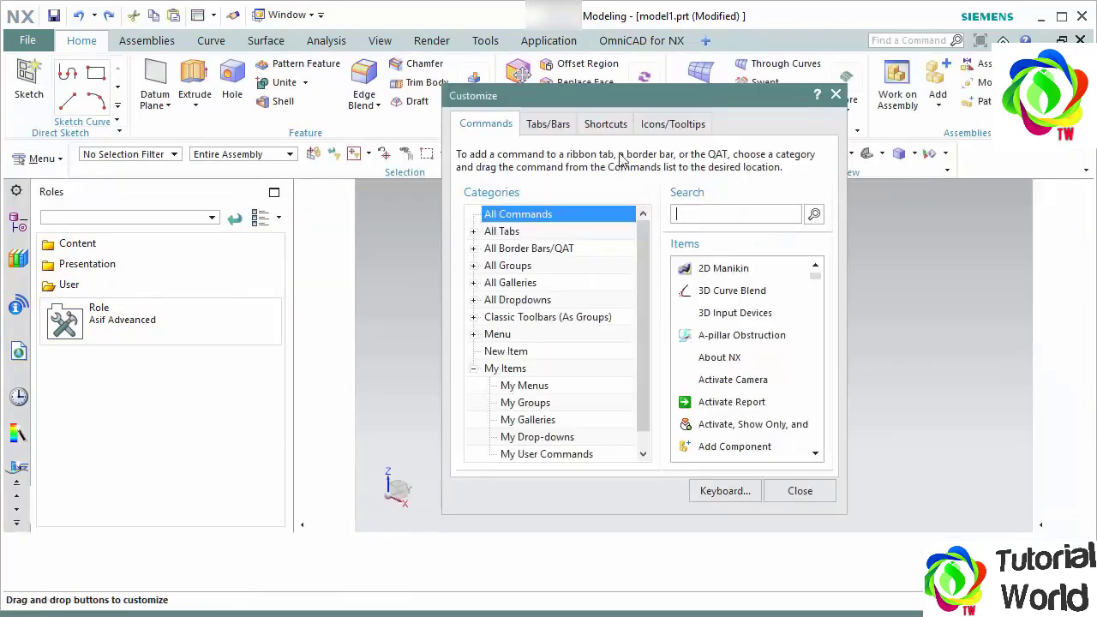
pyautogui.moveTo(642, 96); pyautogui.dragTo(511, 66)
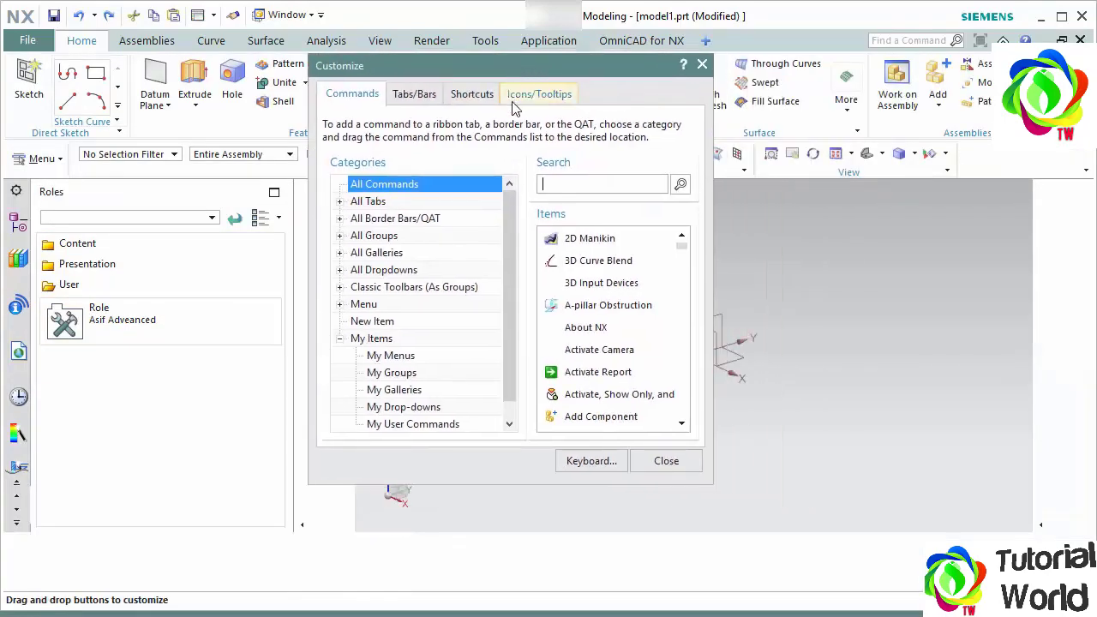
pyautogui.click(472, 99)
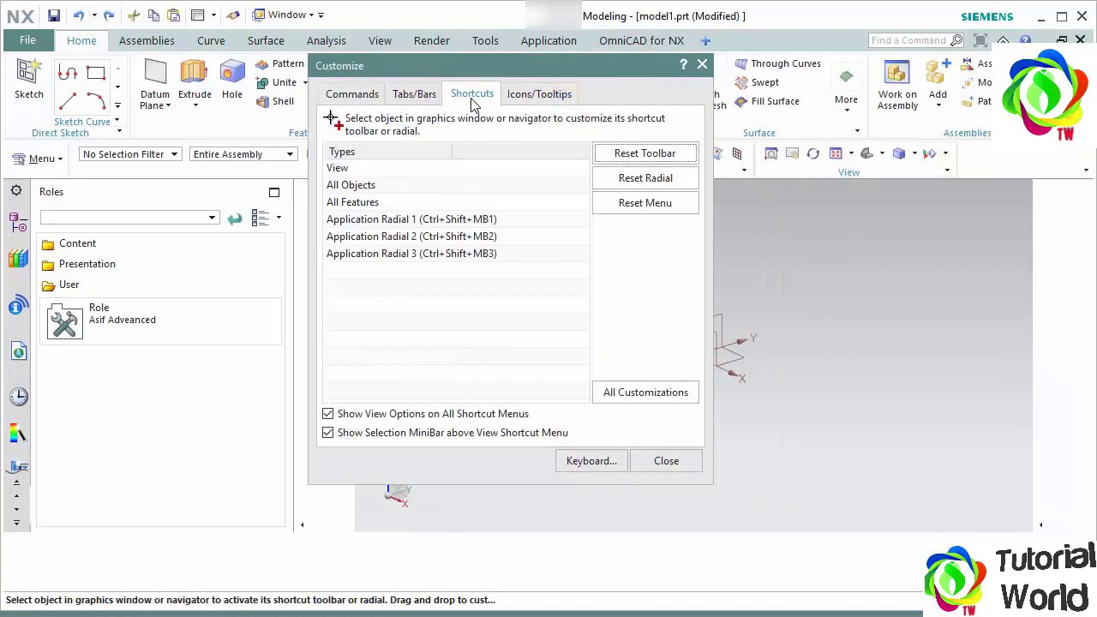
pyautogui.click(402, 168)
pyautogui.moveTo(469, 67); pyautogui.dragTo(789, 149)
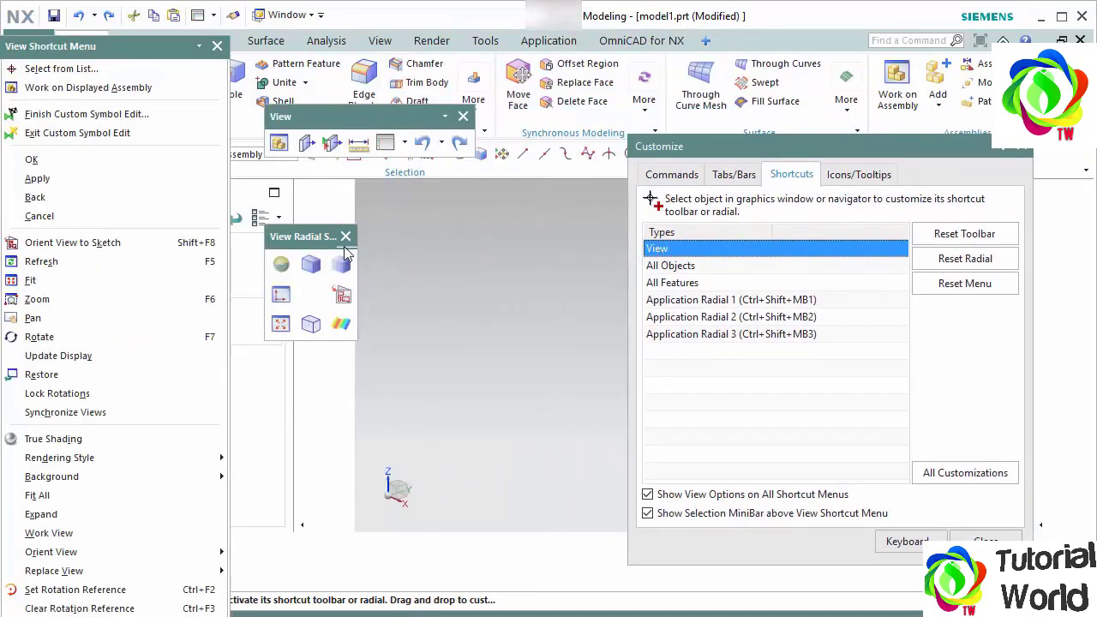
pyautogui.moveTo(302, 237); pyautogui.dragTo(433, 225)
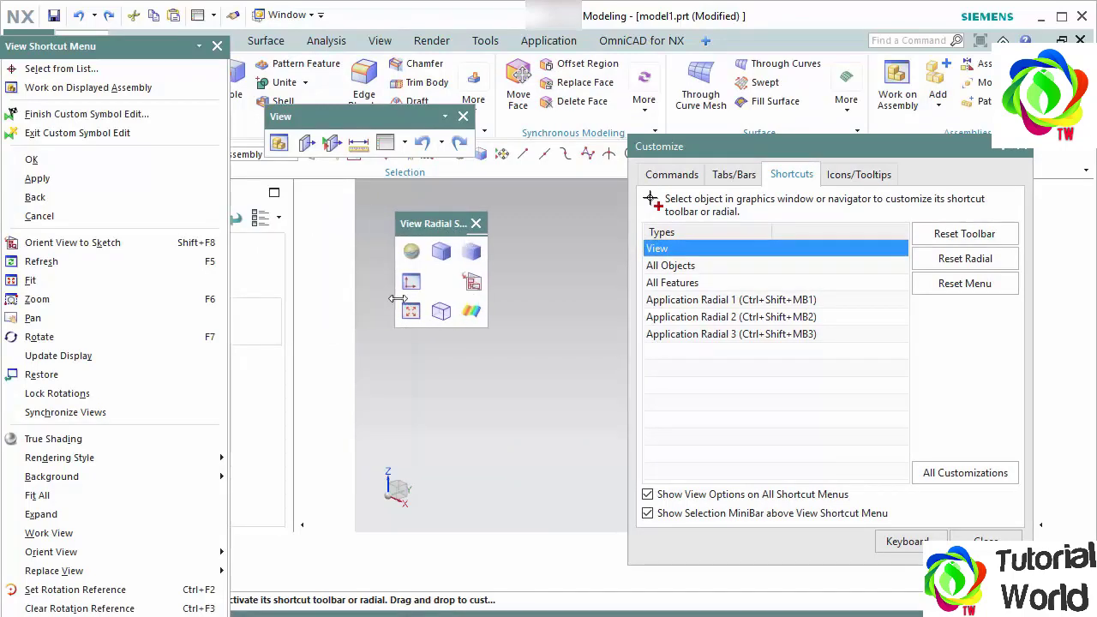
# - In the View radial toolbar, move Fit to the upper-left slot and Shaded with Edges to the upper-right slot
pyautogui.click(679, 176)
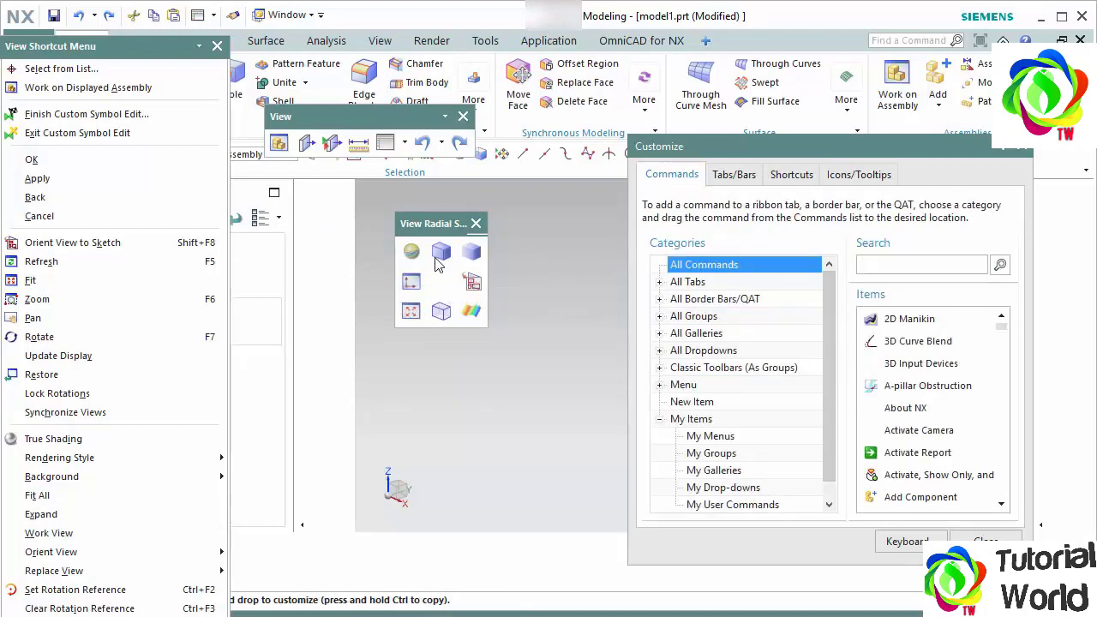
pyautogui.moveTo(412, 320); pyautogui.dragTo(418, 261)
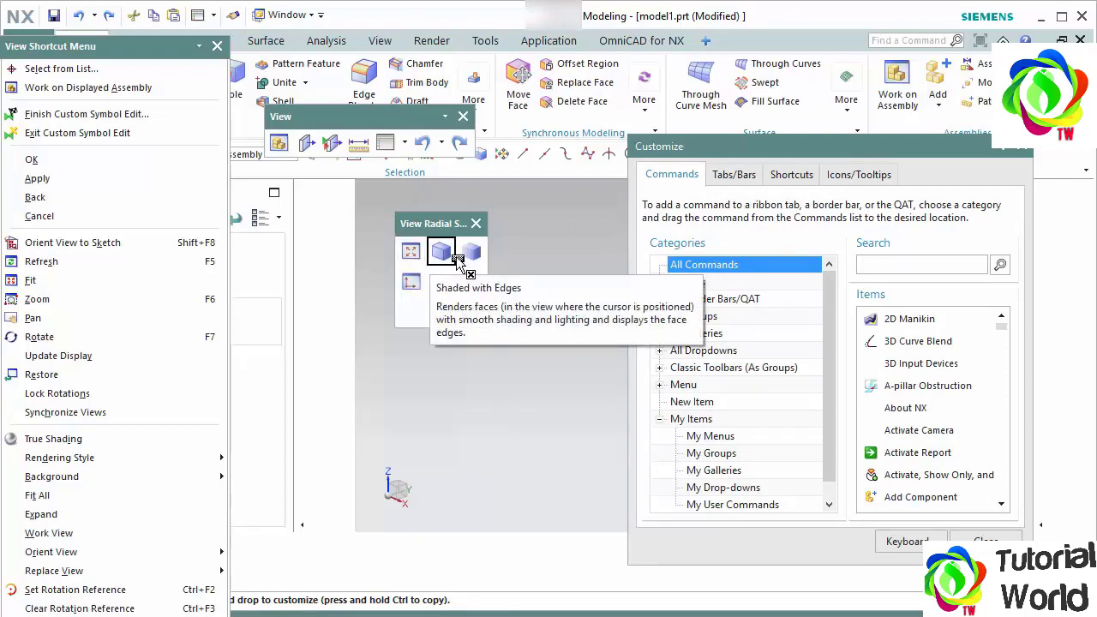
pyautogui.moveTo(444, 262); pyautogui.dragTo(473, 255)
# - Find the Top and Bottom view commands and place them in the upper-middle and lower-middle slots of the View radial toolbar
pyautogui.click(888, 264)
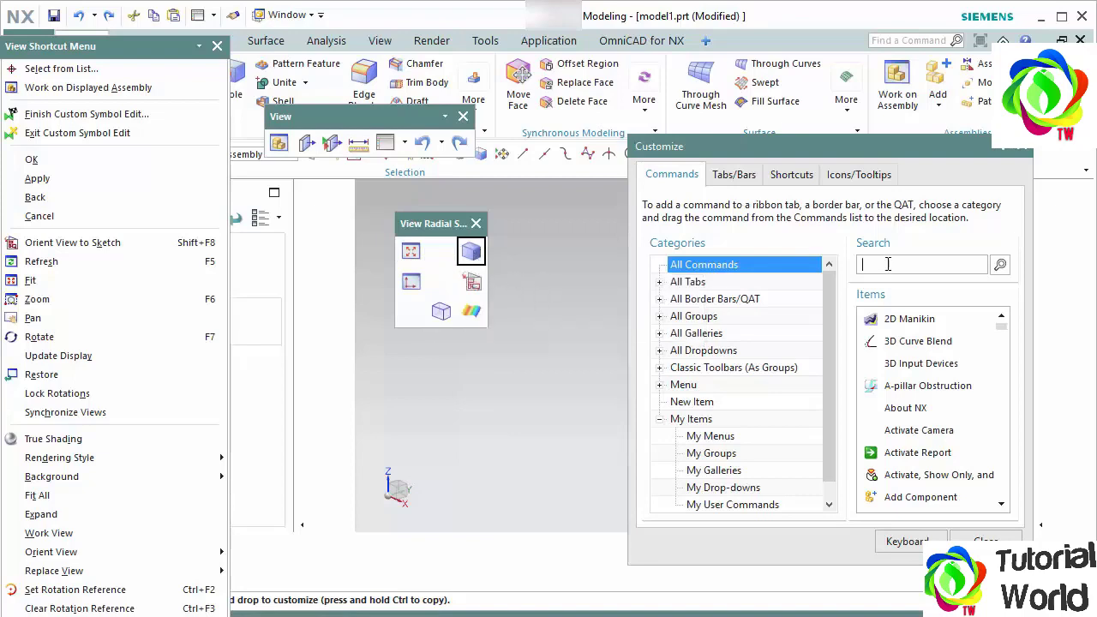
pyautogui.write('top')
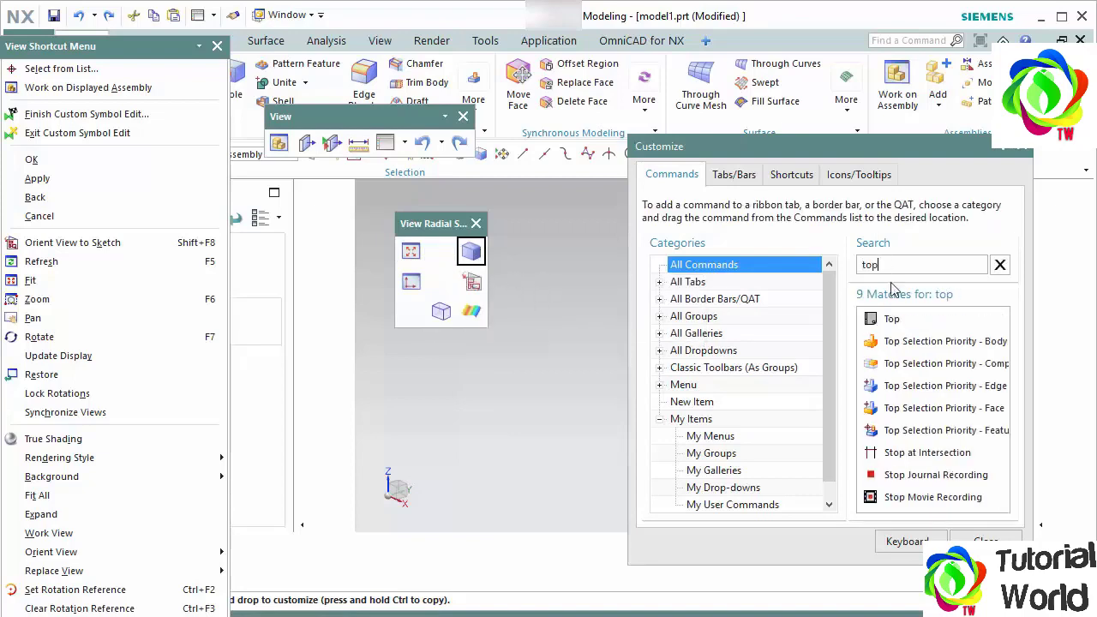
pyautogui.moveTo(892, 322); pyautogui.dragTo(441, 252)
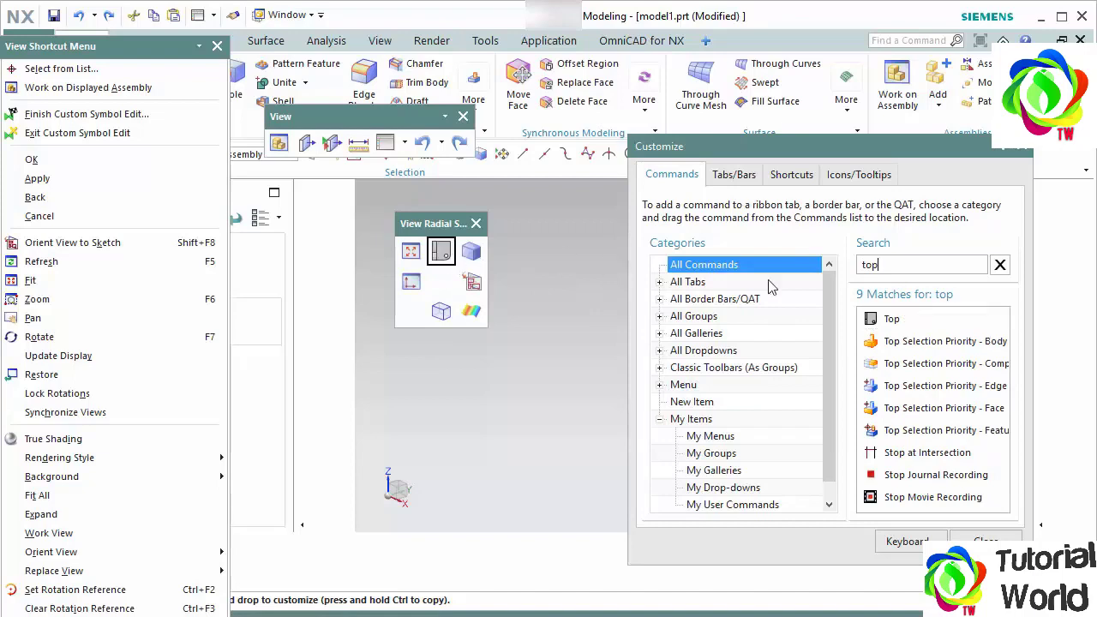
pyautogui.moveTo(879, 264); pyautogui.dragTo(819, 265)
pyautogui.write('bott')
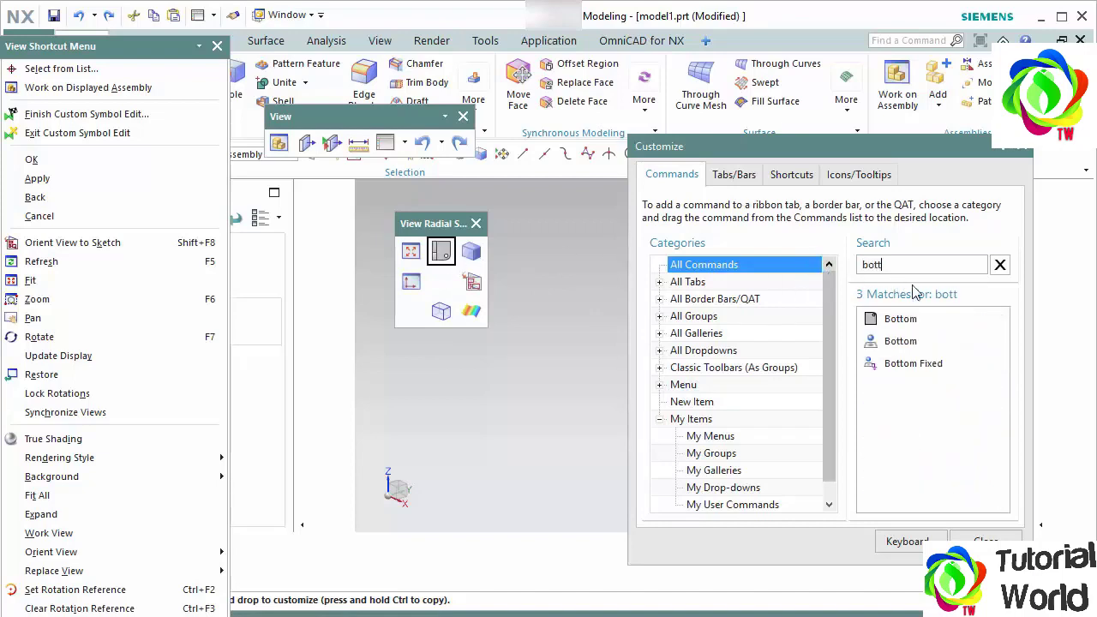
pyautogui.moveTo(900, 321); pyautogui.dragTo(440, 311)
# - Replace the middle-left and middle-right slots of the View radial toolbar with the Left and Right view commands
pyautogui.moveTo(904, 269); pyautogui.dragTo(761, 270)
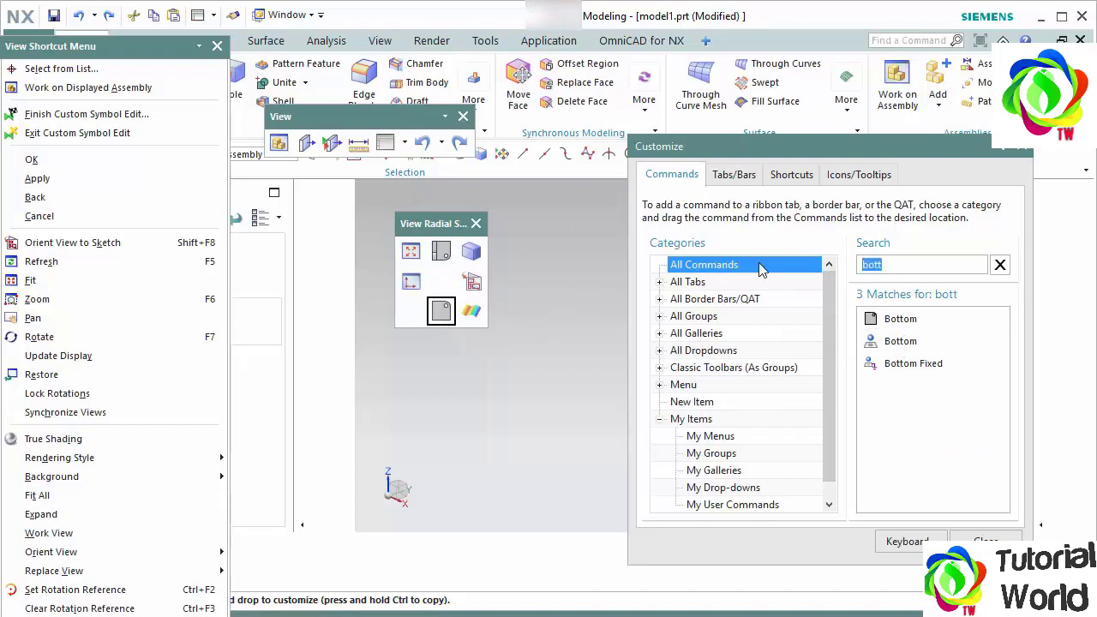
pyautogui.write('left')
pyautogui.moveTo(870, 319); pyautogui.dragTo(410, 281)
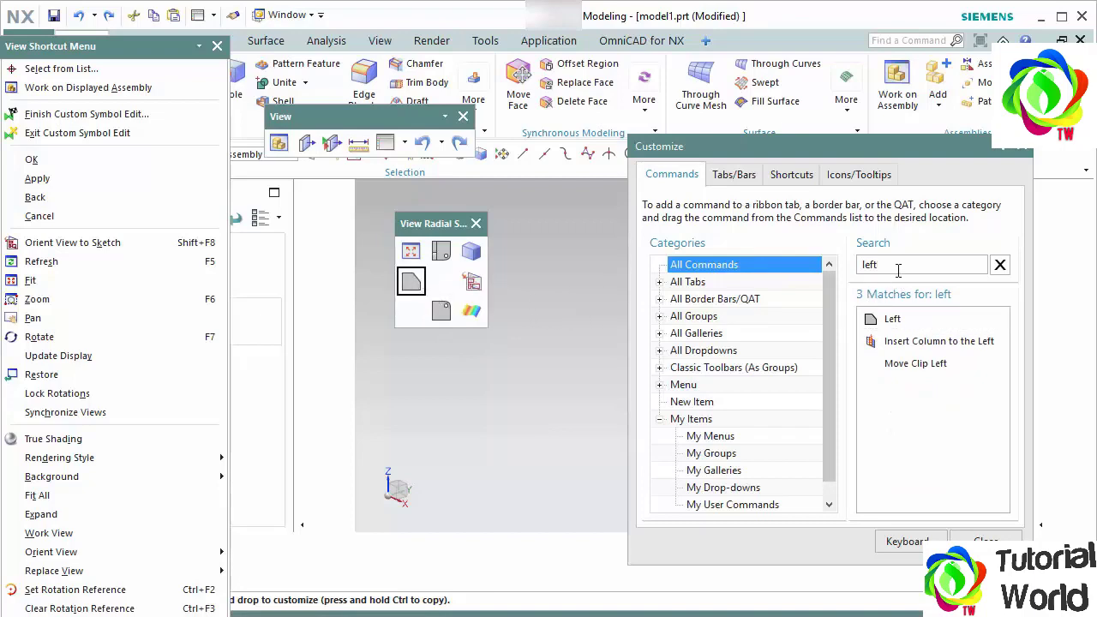
pyautogui.moveTo(898, 271); pyautogui.dragTo(775, 277)
pyautogui.write('righ')
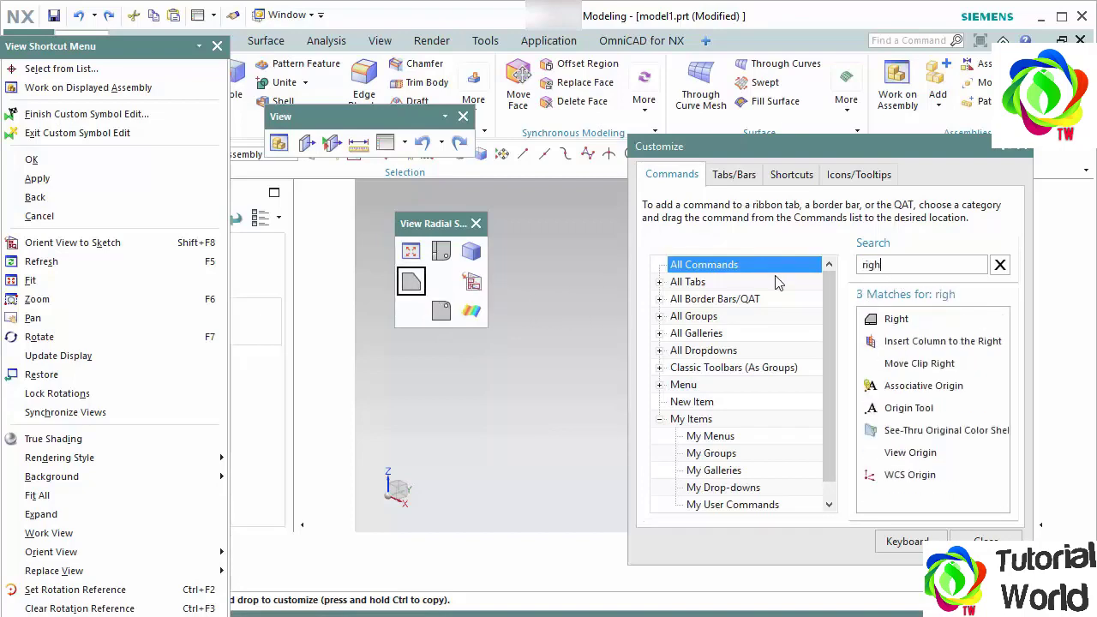
pyautogui.write('t')
pyautogui.moveTo(894, 321); pyautogui.dragTo(471, 283)
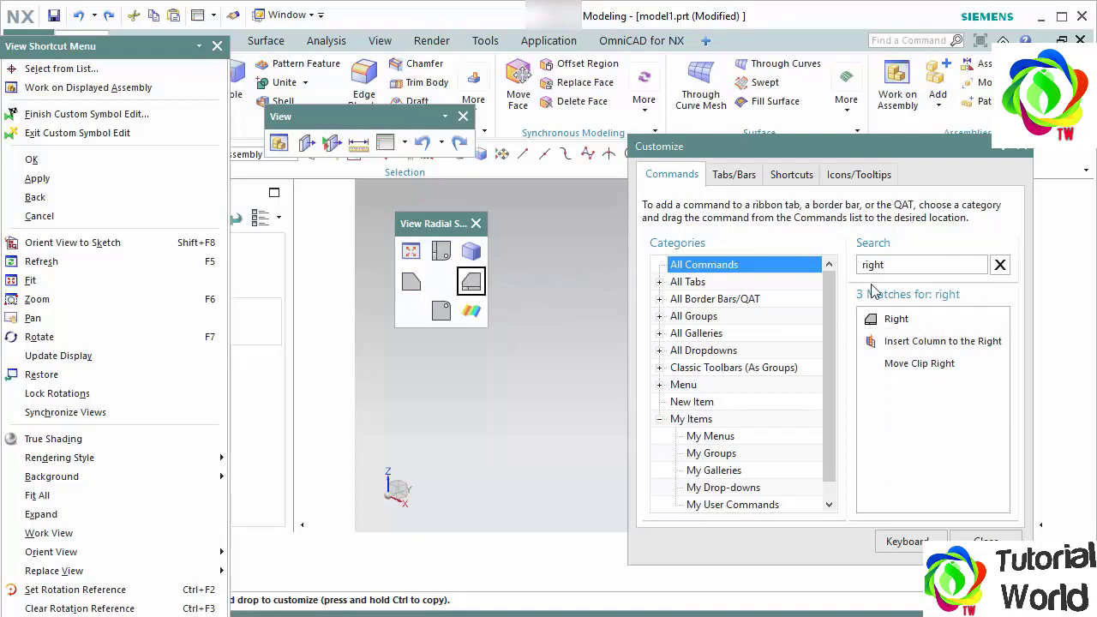
# - Place the Front and Back view commands in the lower-left and lower-right slots of the View radial toolbar and finish customizing
pyautogui.moveTo(899, 264); pyautogui.dragTo(793, 258)
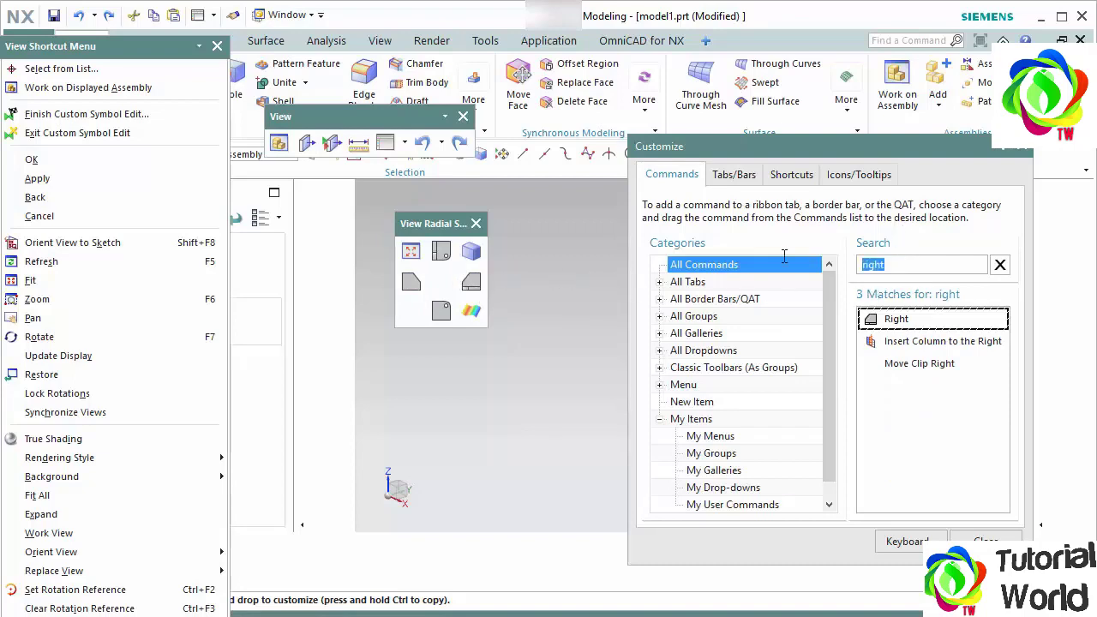
pyautogui.write('front')
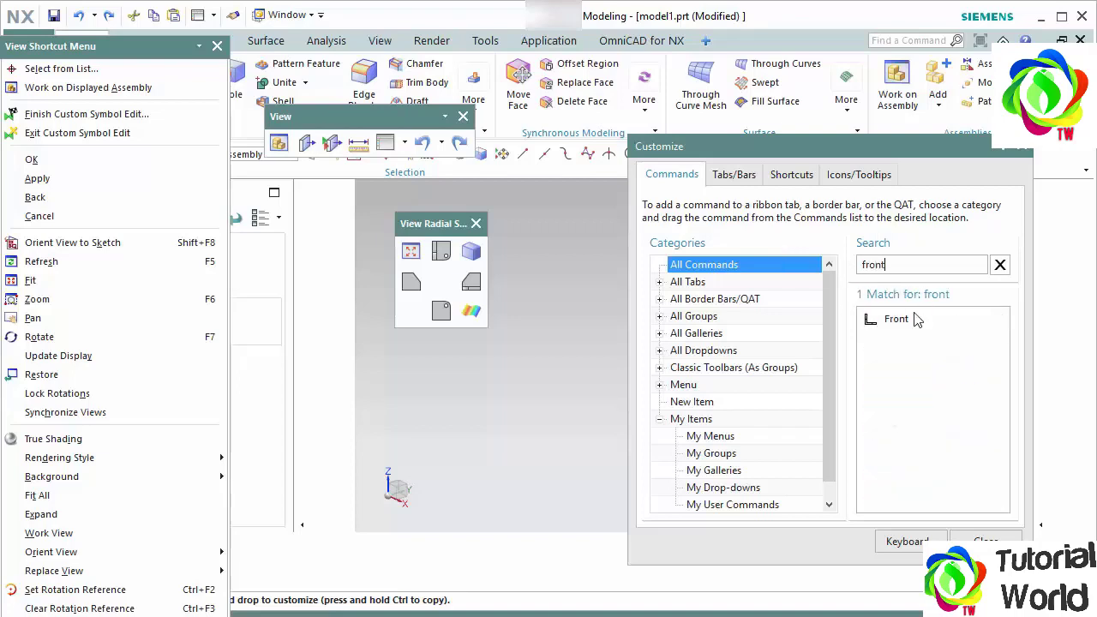
pyautogui.moveTo(915, 319); pyautogui.dragTo(743, 336)
pyautogui.moveTo(537, 331); pyautogui.dragTo(411, 313)
pyautogui.moveTo(925, 264); pyautogui.dragTo(769, 260)
pyautogui.write('b')
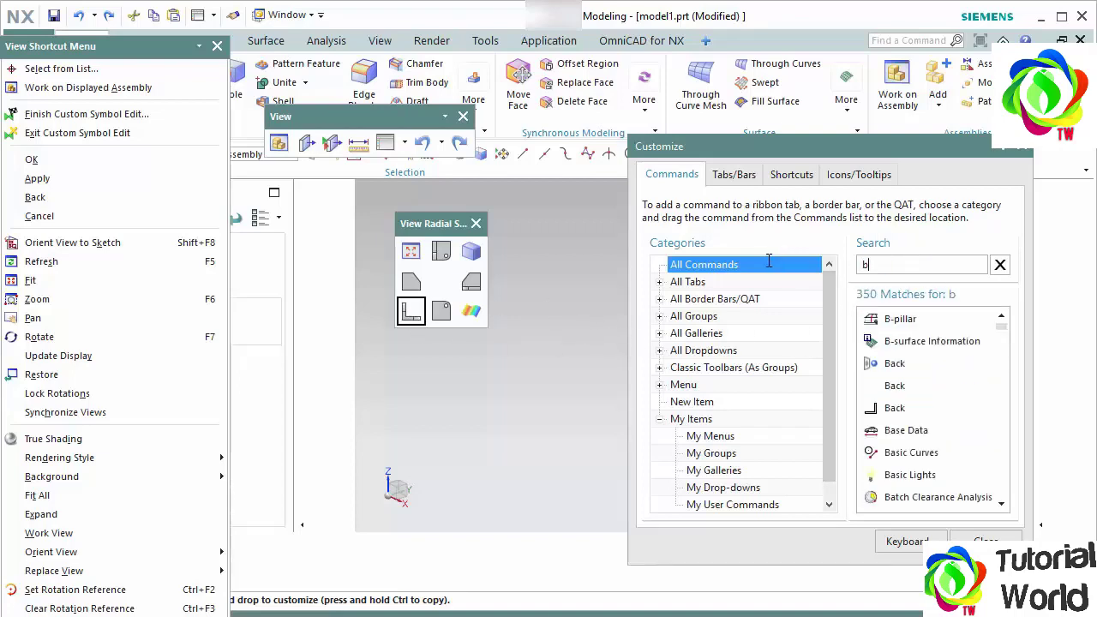
pyautogui.write('ack')
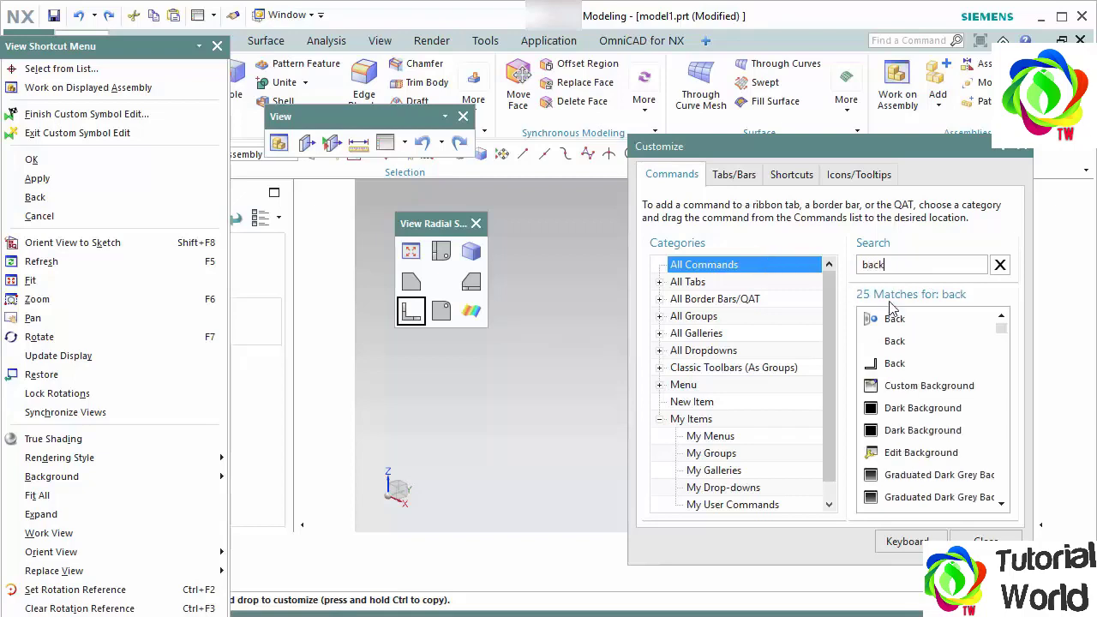
pyautogui.moveTo(909, 364); pyautogui.dragTo(470, 315)
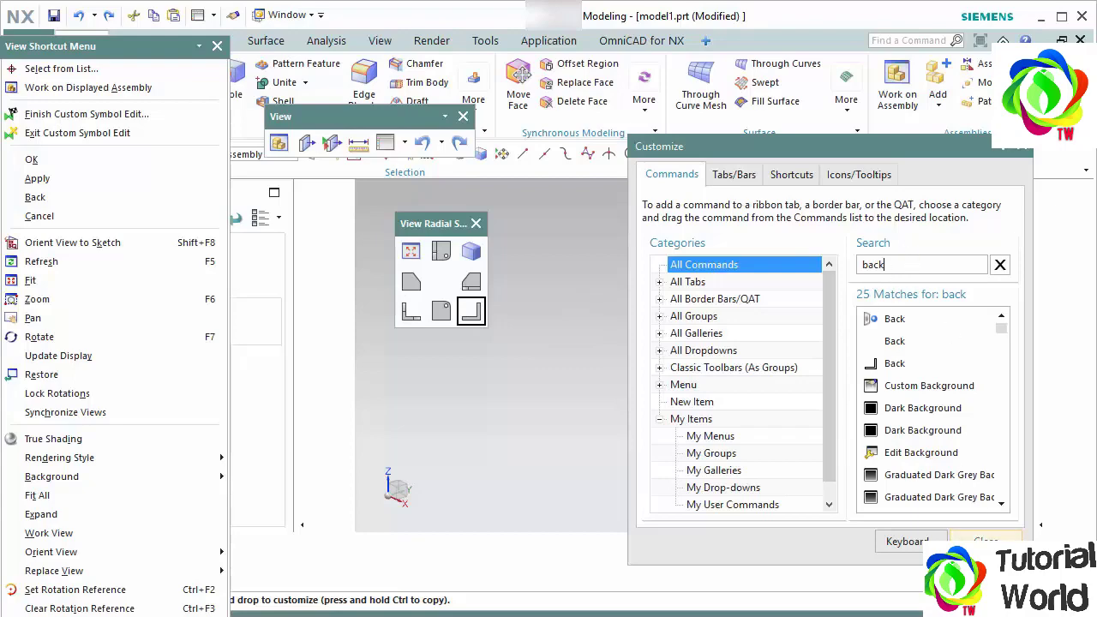
pyautogui.click(986, 542)
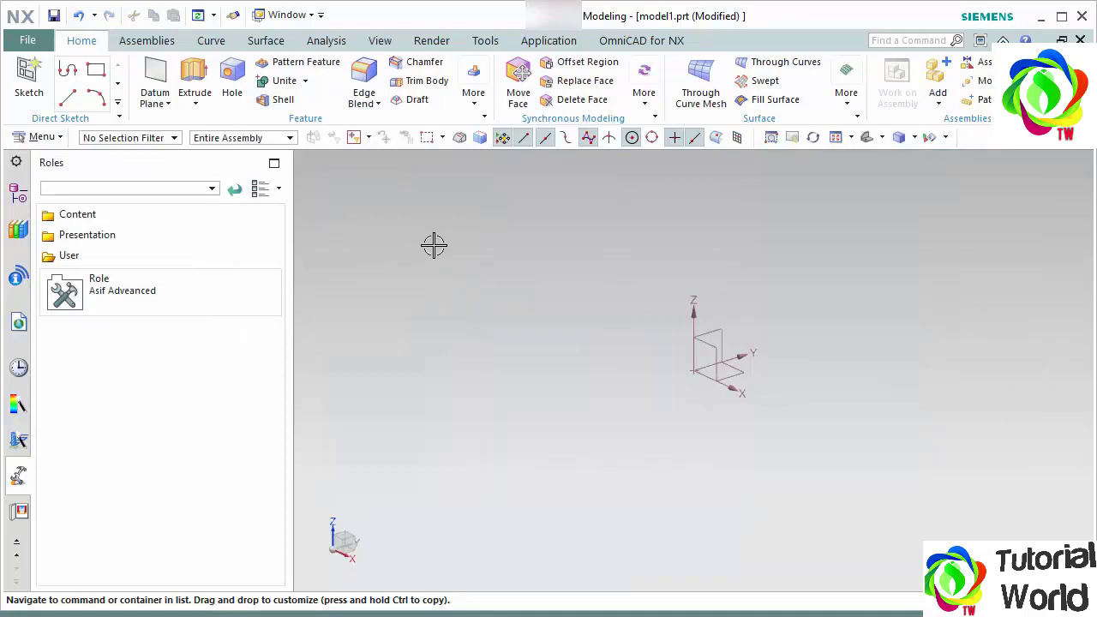
# - Check the customized View radial toolbar in the graphics area and save the customization to the custom role in the User folder
pyautogui.rightClick(434, 246)
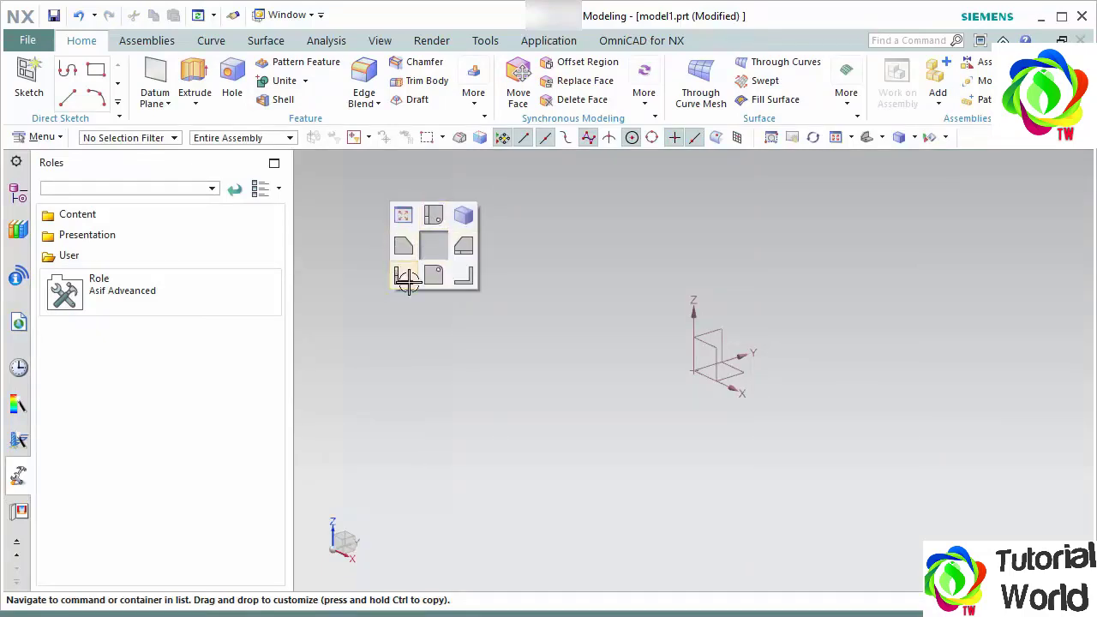
pyautogui.moveTo(436, 252)
pyautogui.mouseDown(button='right')
pyautogui.moveTo(431, 218)
pyautogui.moveTo(431, 257)
pyautogui.moveTo(437, 246)
pyautogui.mouseUp(button='right')
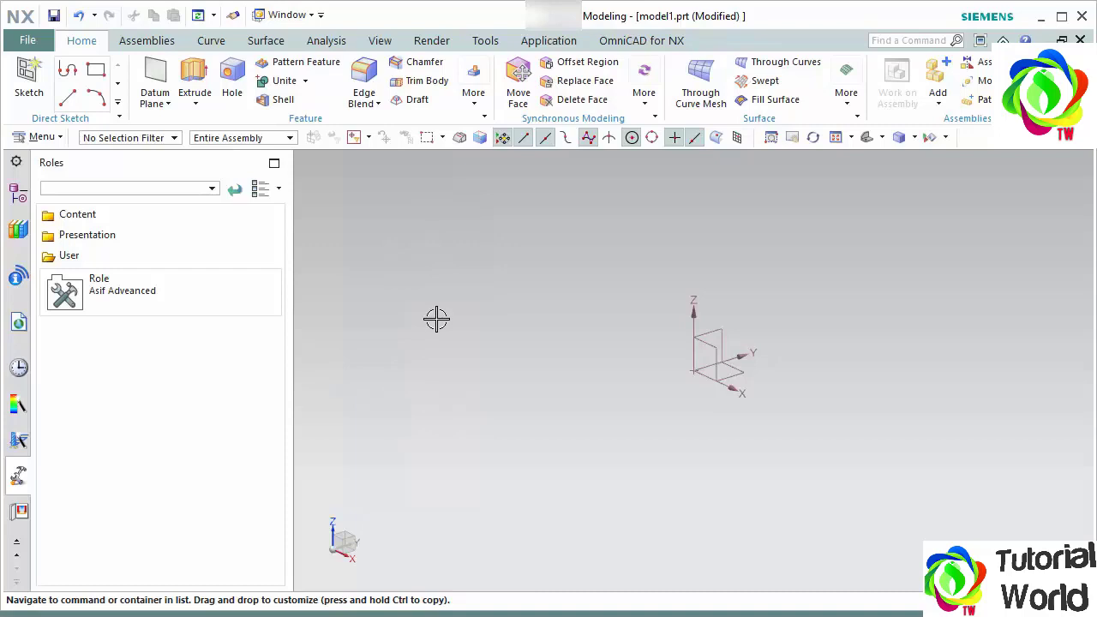
pyautogui.rightClick(114, 297)
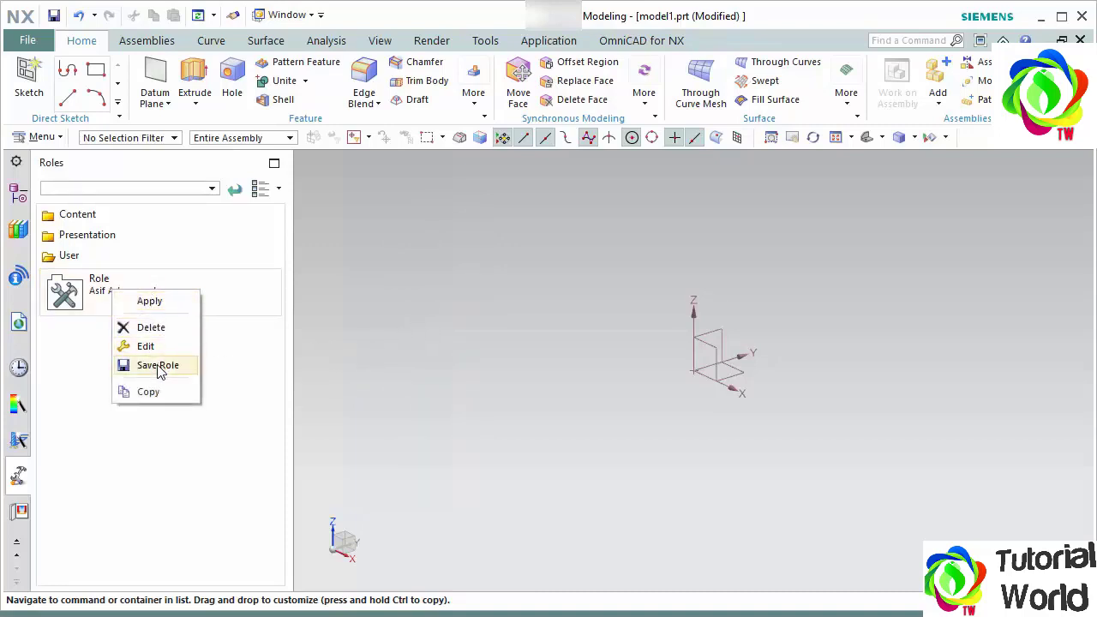
pyautogui.click(85, 214)
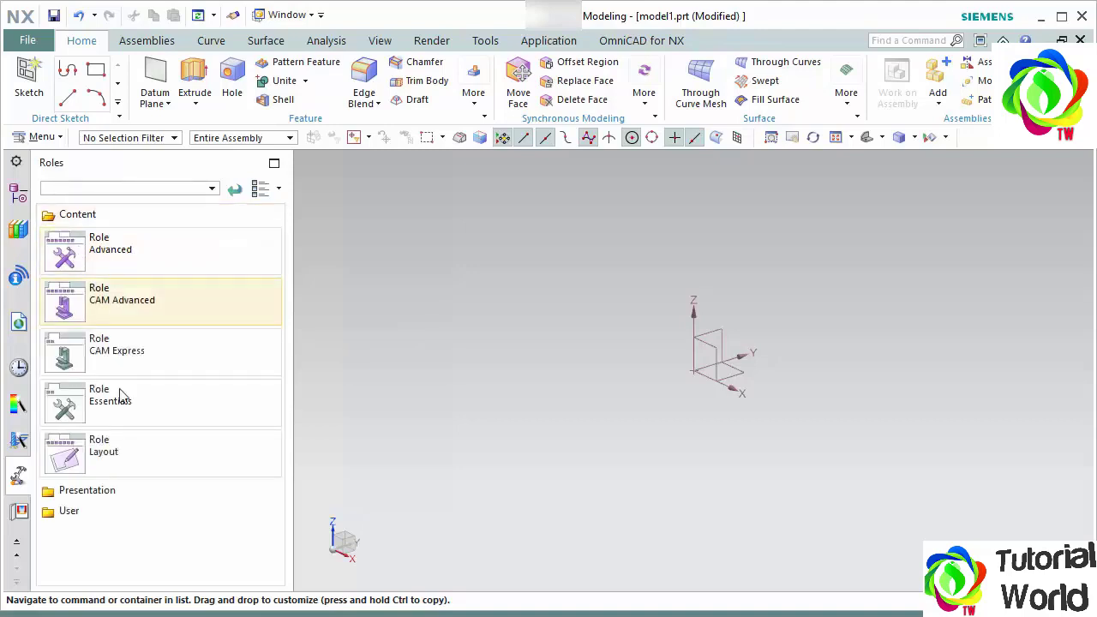
pyautogui.click(101, 216)
pyautogui.click(107, 256)
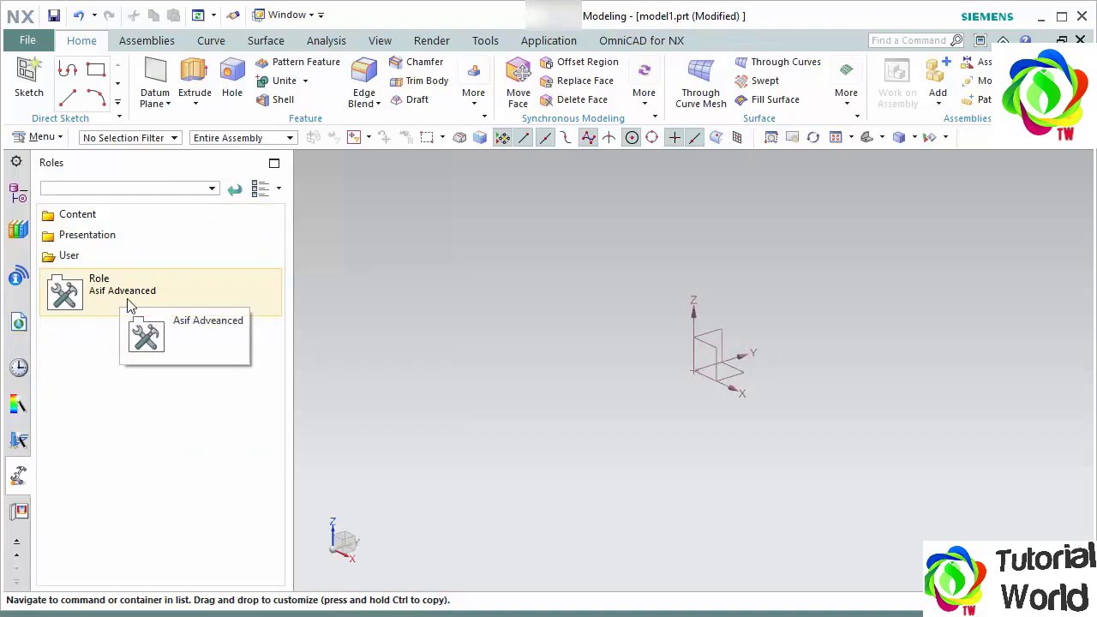
pyautogui.rightClick(100, 292)
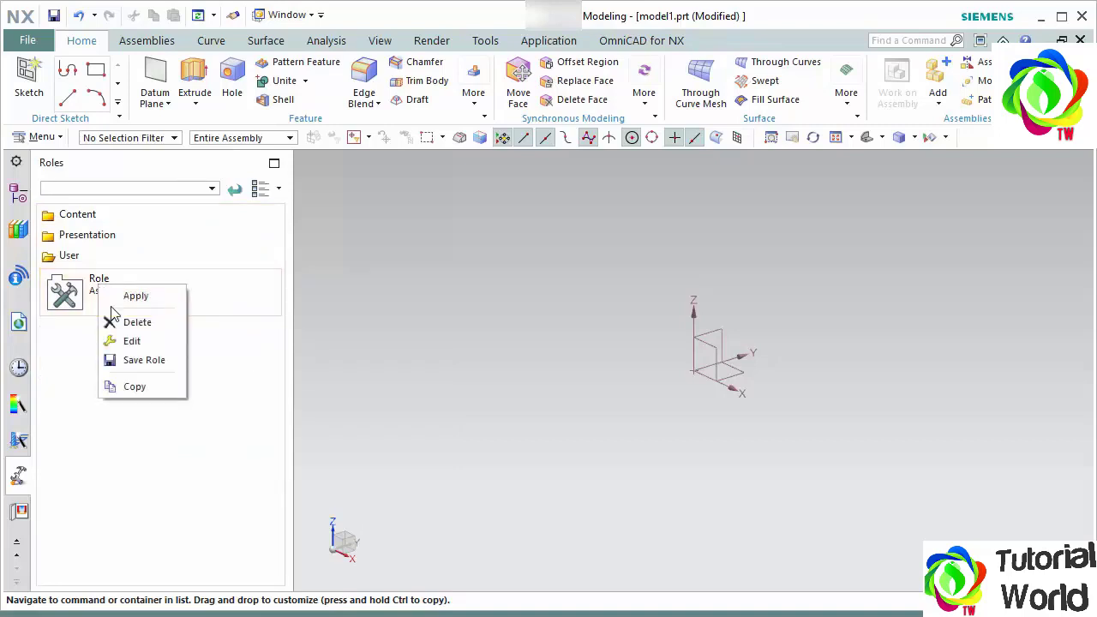
pyautogui.click(142, 361)
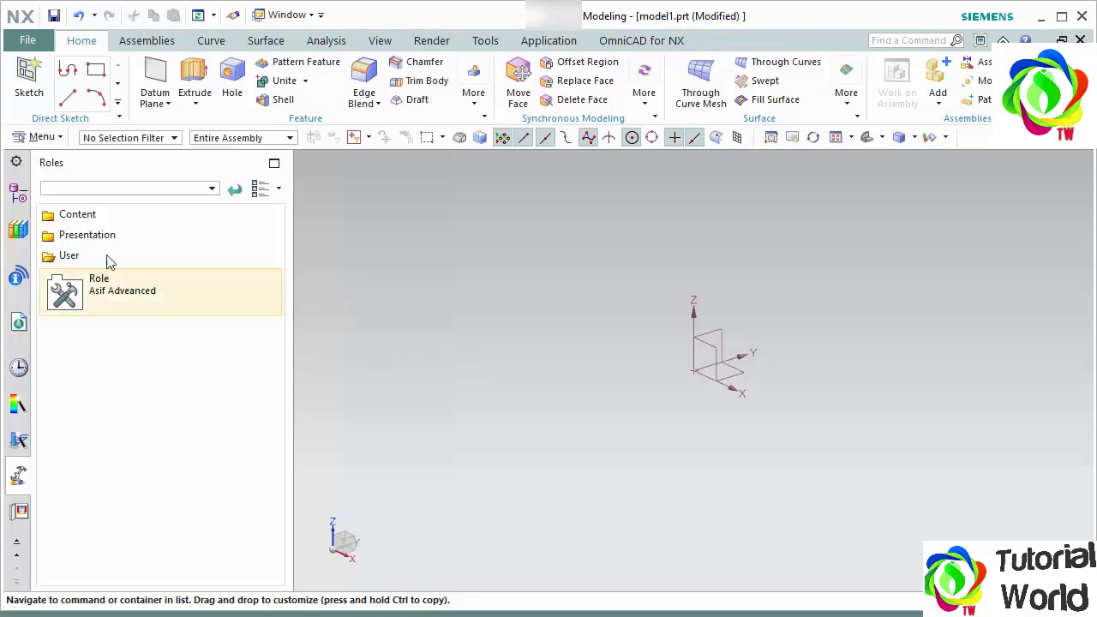
# - Apply the Advanced role from the Content folder and display its View radial toolbar for comparison
pyautogui.click(89, 216)
pyautogui.click(123, 247)
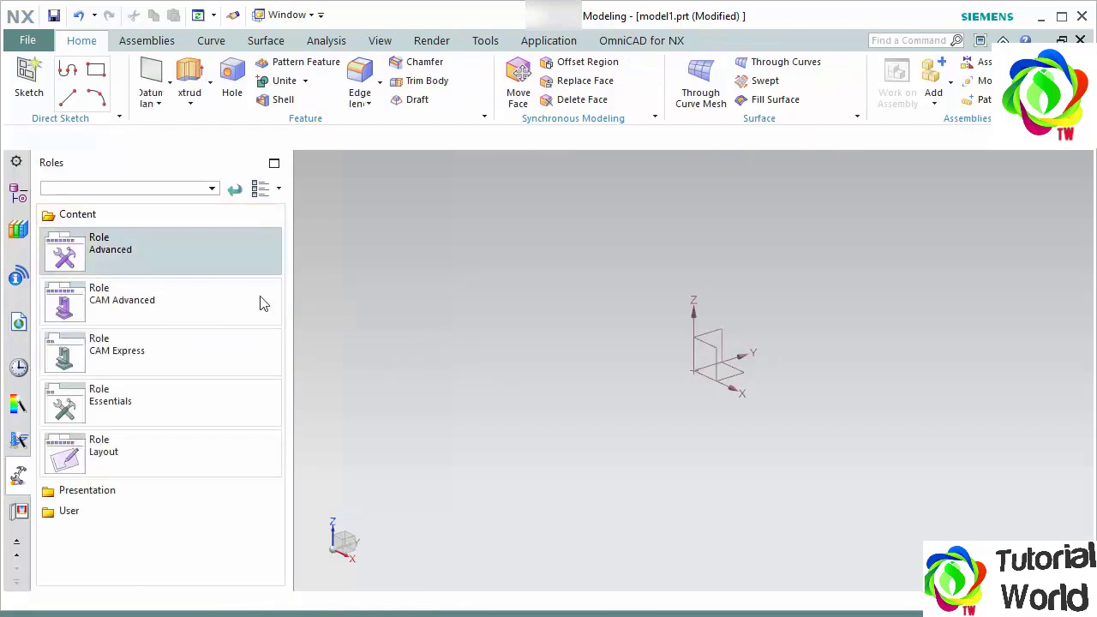
pyautogui.rightClick(390, 261)
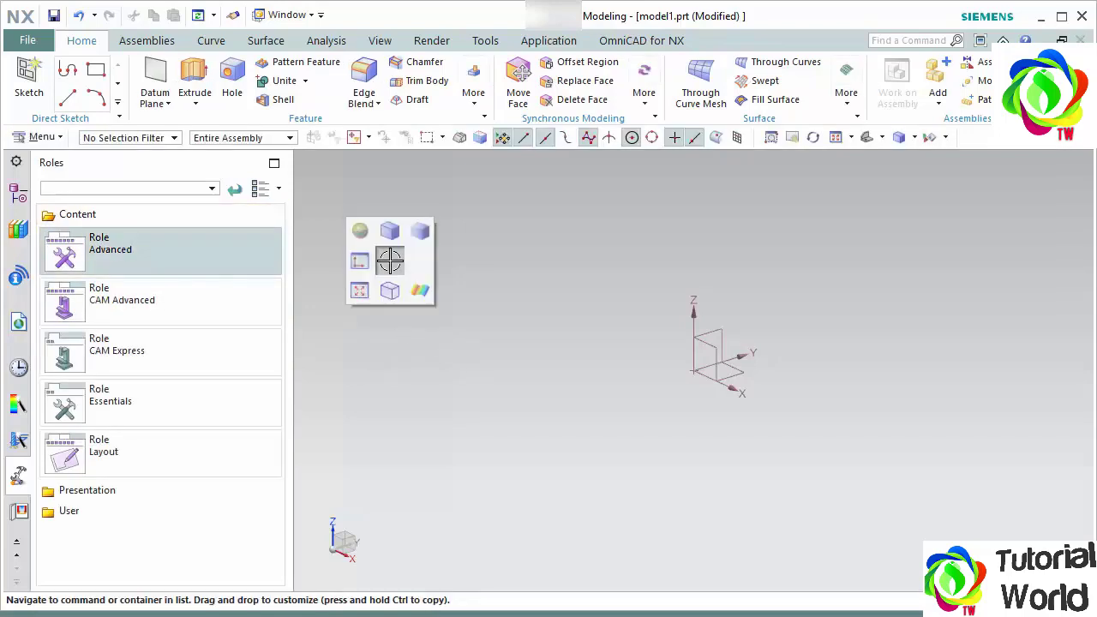
# - Switch back to the custom role in the User folder and, after checking its View radial toolbar, save the role
pyautogui.click(110, 216)
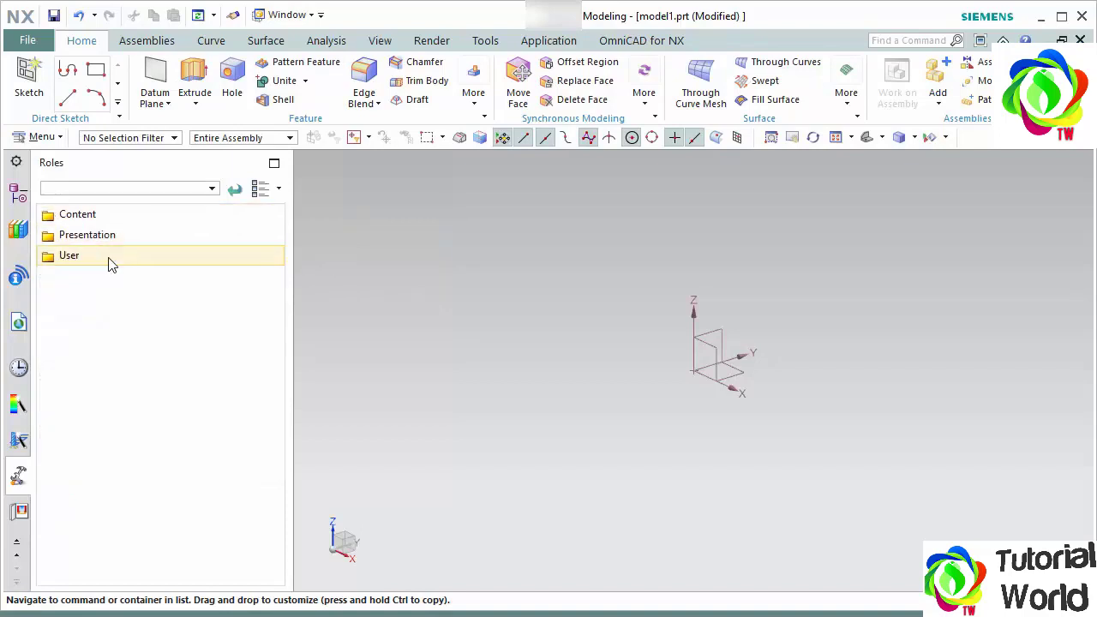
pyautogui.click(108, 261)
pyautogui.click(120, 302)
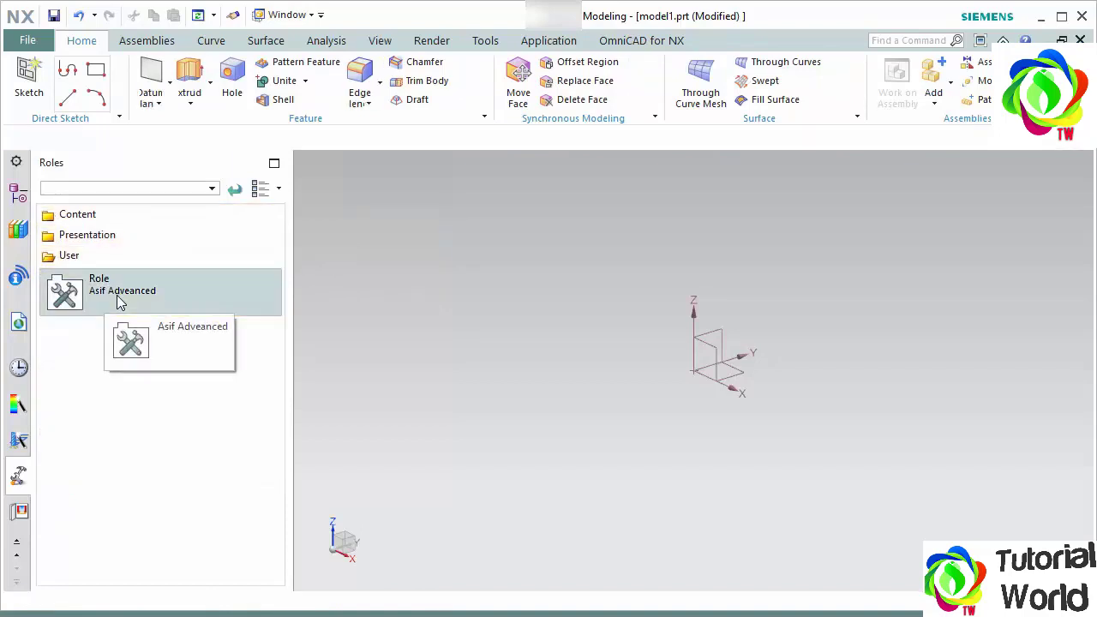
pyautogui.rightClick(380, 259)
pyautogui.moveTo(411, 271); pyautogui.dragTo(382, 265, button='right')
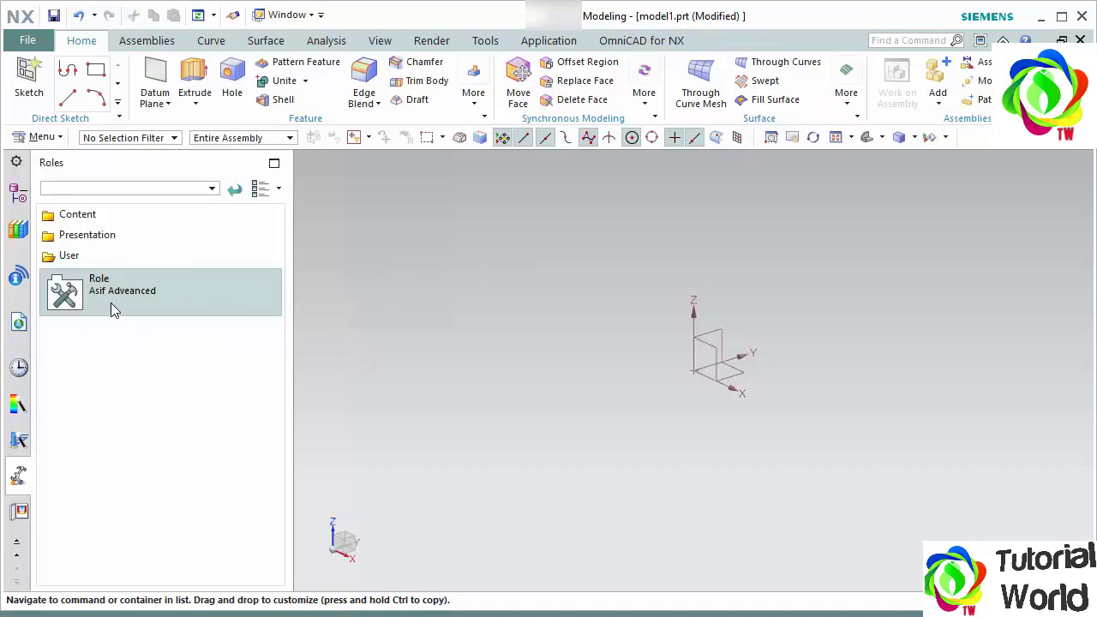
pyautogui.rightClick(107, 295)
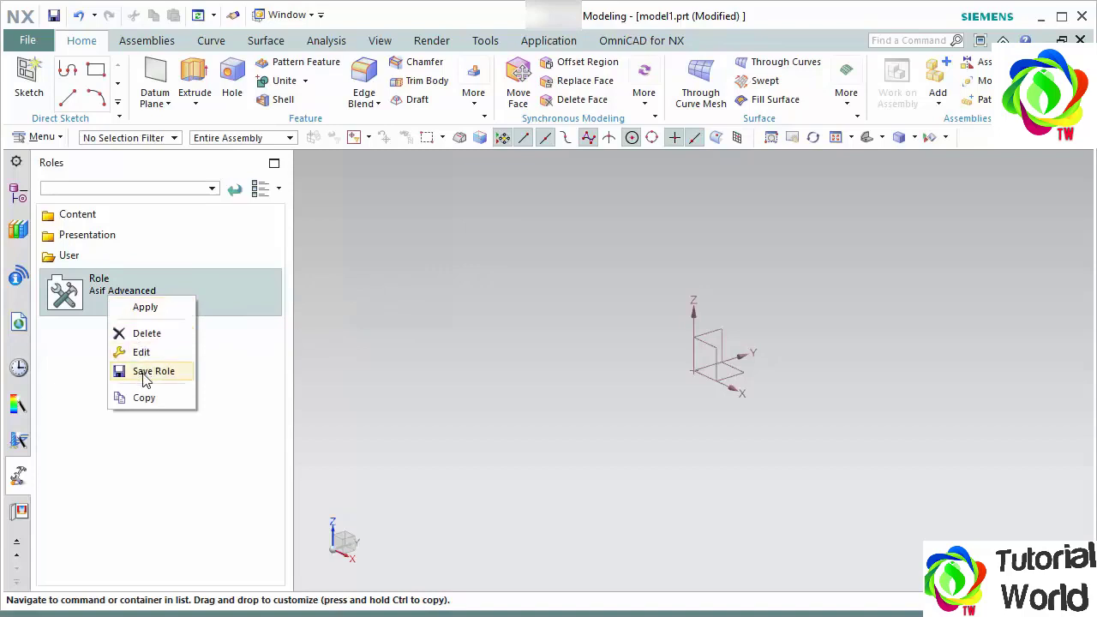
pyautogui.click(146, 371)
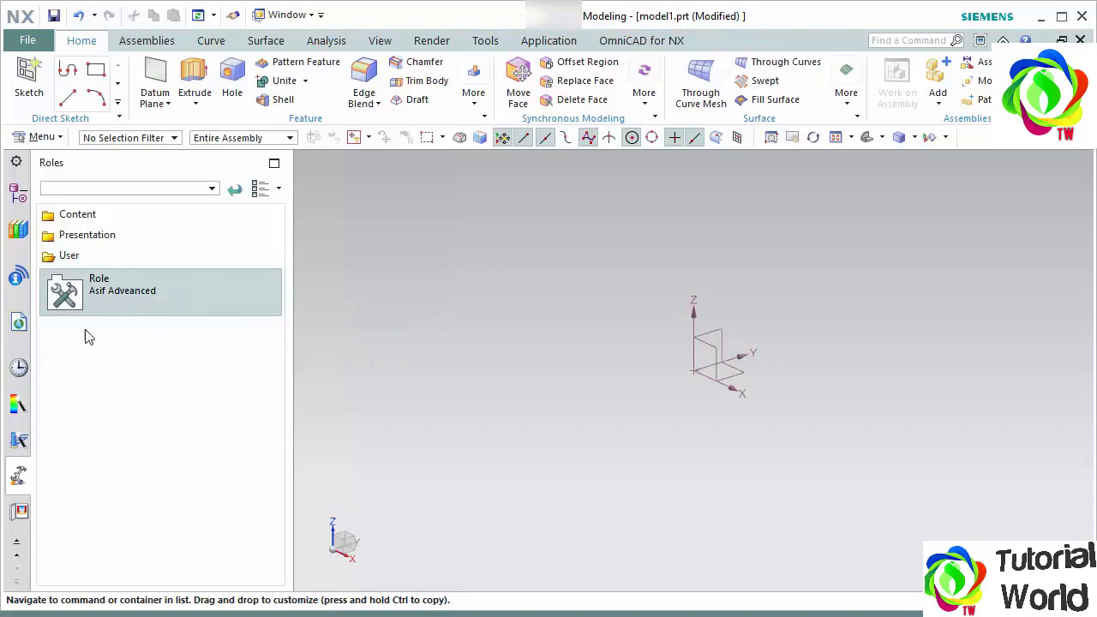